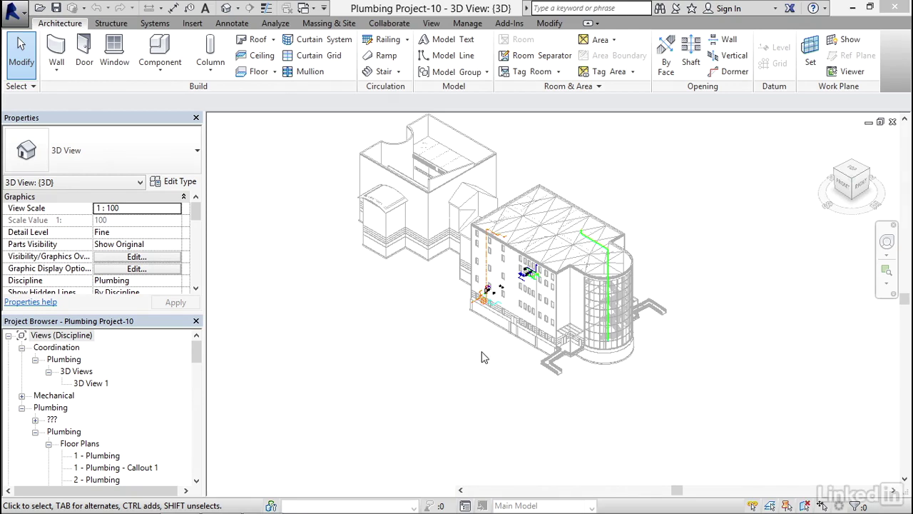
Open the ENLARGED MECHANICAL ROOM plumbing floor plan from the Project Browser
{"action": "middle_click_drag", "start_coordinate": [483, 360], "coordinate": [485, 373]}
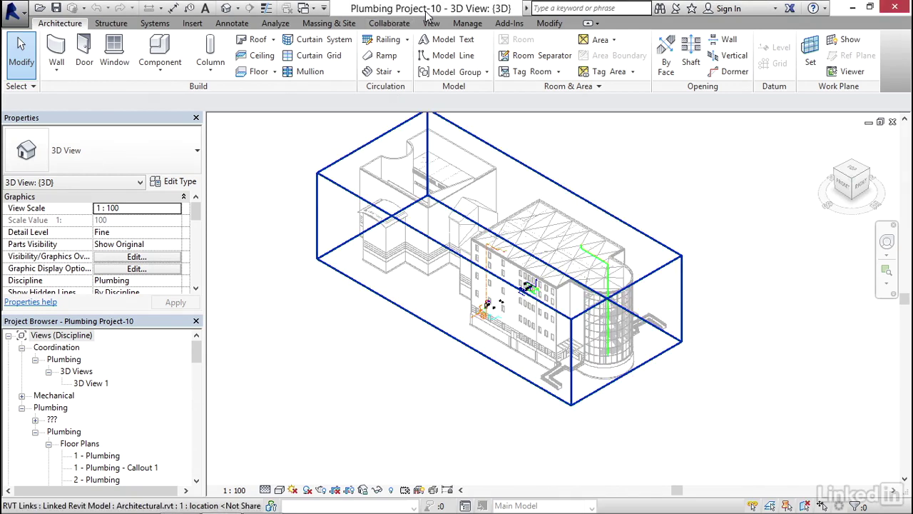
{"action": "left_click", "coordinate": [197, 351]}
{"action": "left_click_drag", "start_coordinate": [195, 350], "coordinate": [198, 365]}
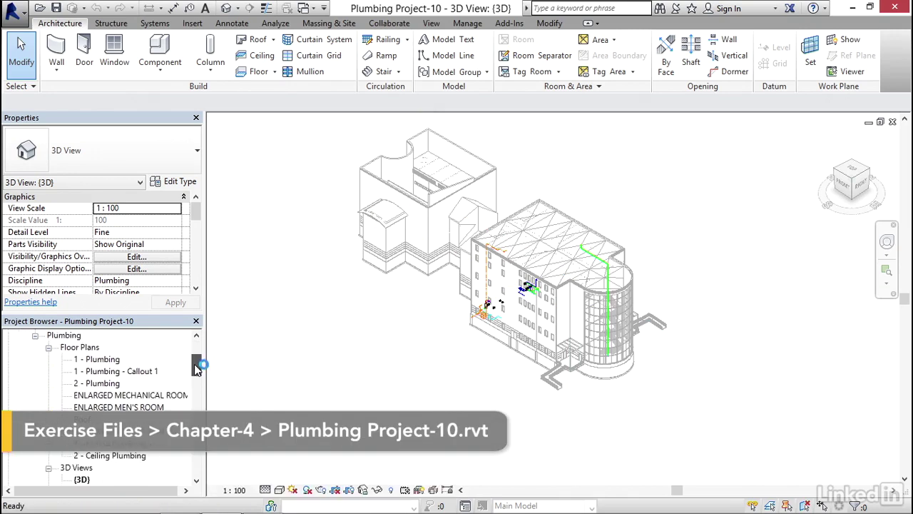
{"action": "double_click", "coordinate": [132, 398]}
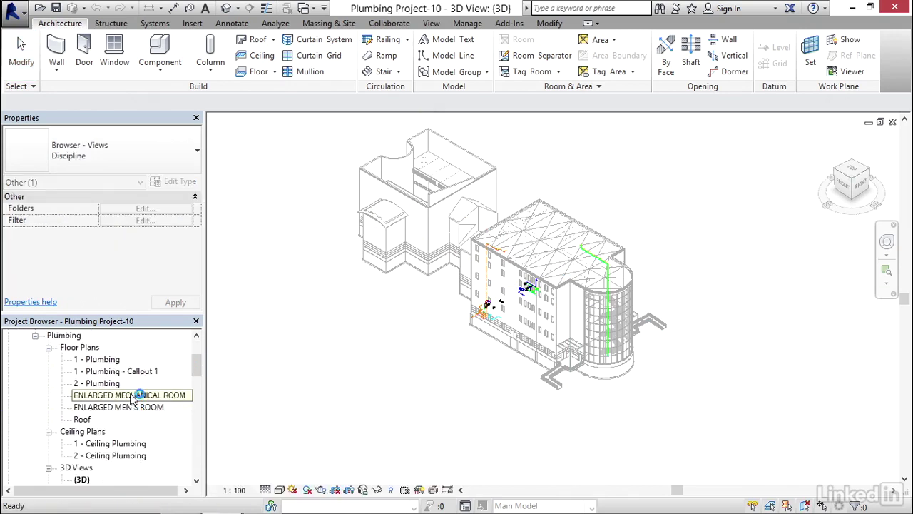
Place a 50 mmø size tag on the vertical pipe with Tag by Category
{"action": "middle_click_drag", "start_coordinate": [410, 162], "coordinate": [418, 166]}
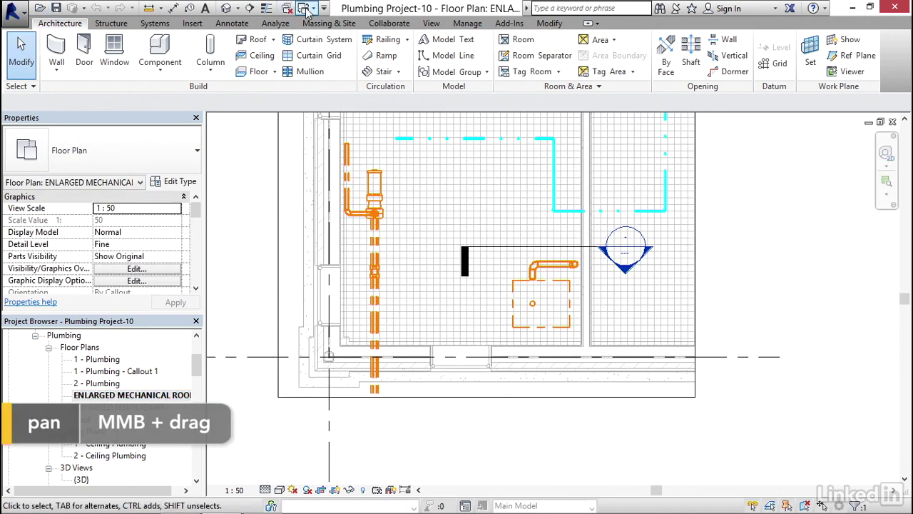
{"action": "left_click", "coordinate": [190, 8]}
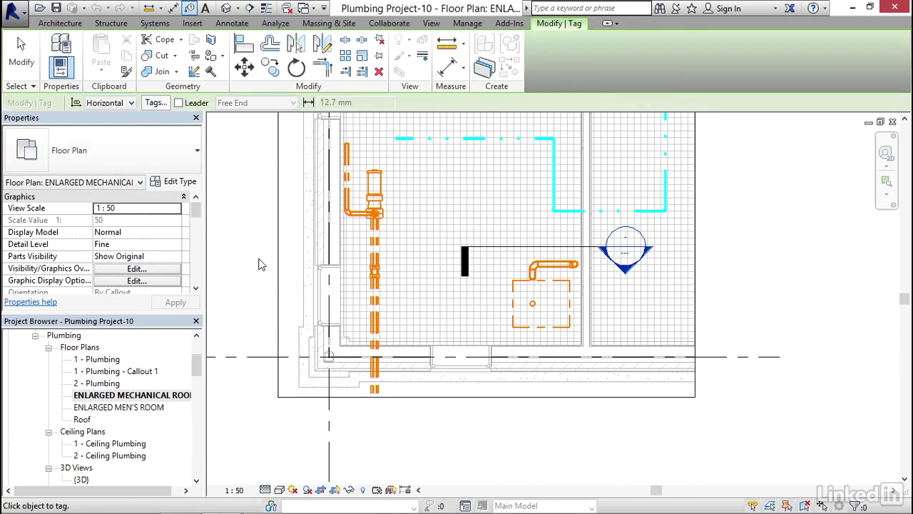
{"action": "middle_click_drag", "start_coordinate": [268, 268], "coordinate": [238, 245]}
{"action": "scroll", "coordinate": [360, 282], "scroll_direction": "up", "scroll_amount": 4}
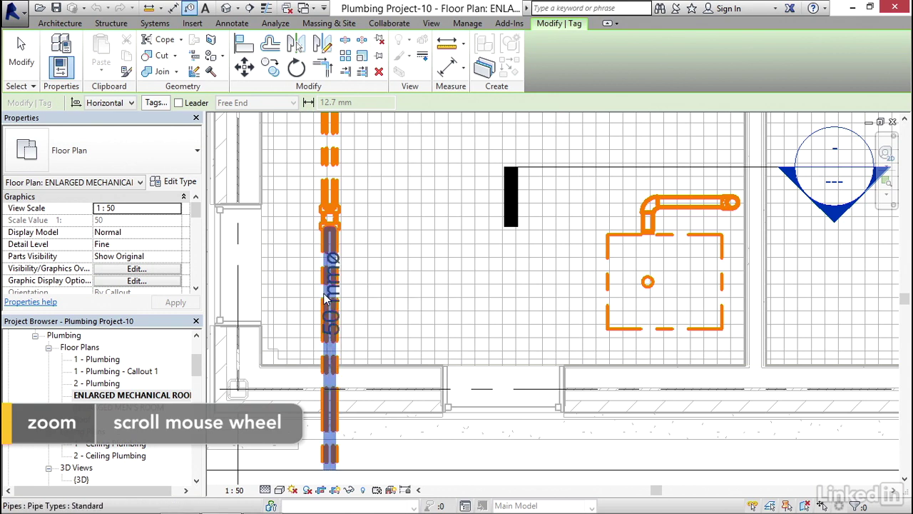
{"action": "left_click", "coordinate": [325, 300]}
{"action": "key", "text": "Escape"}
{"action": "key", "text": "Escape"}
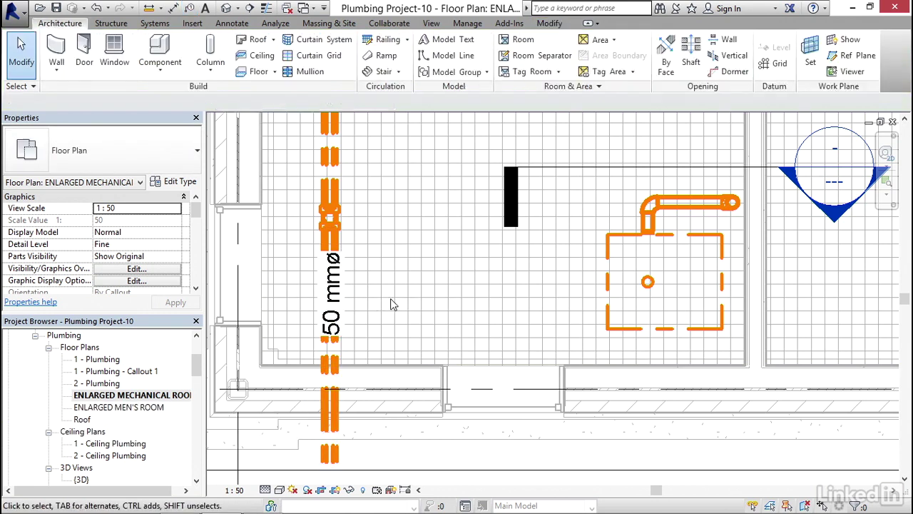
{"action": "middle_click_drag", "start_coordinate": [393, 298], "coordinate": [419, 291]}
{"action": "scroll", "coordinate": [414, 285], "scroll_direction": "up", "scroll_amount": 2}
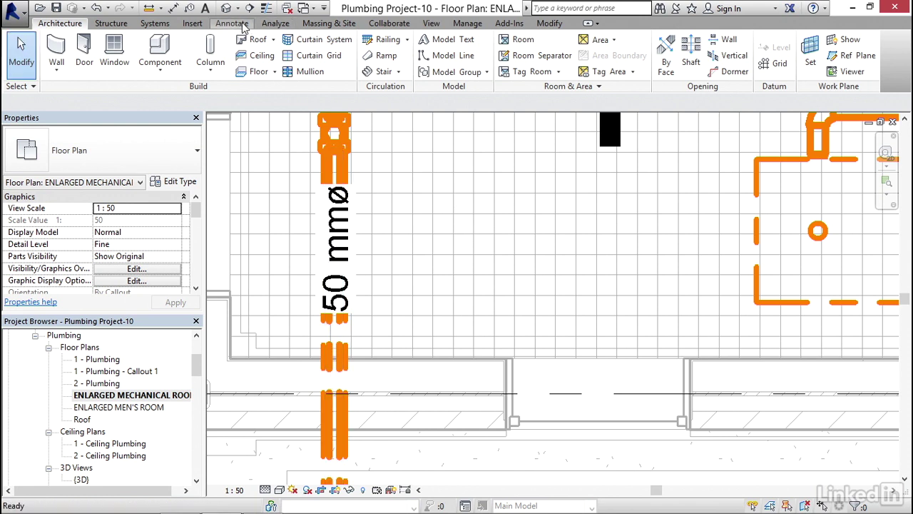
Clear the Pipe Size Suffix in Mechanical Settings so the pipe tag reads 50 mm
{"action": "left_click", "coordinate": [155, 24]}
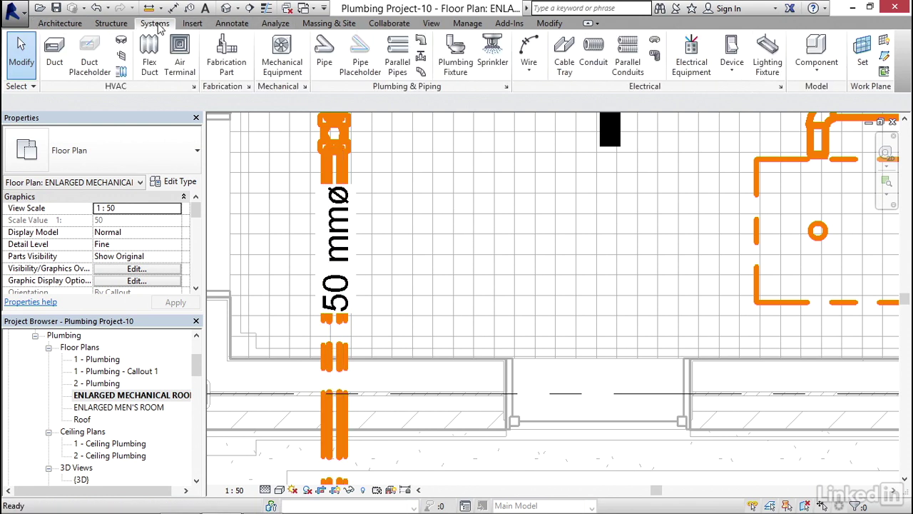
{"action": "left_click", "coordinate": [506, 88]}
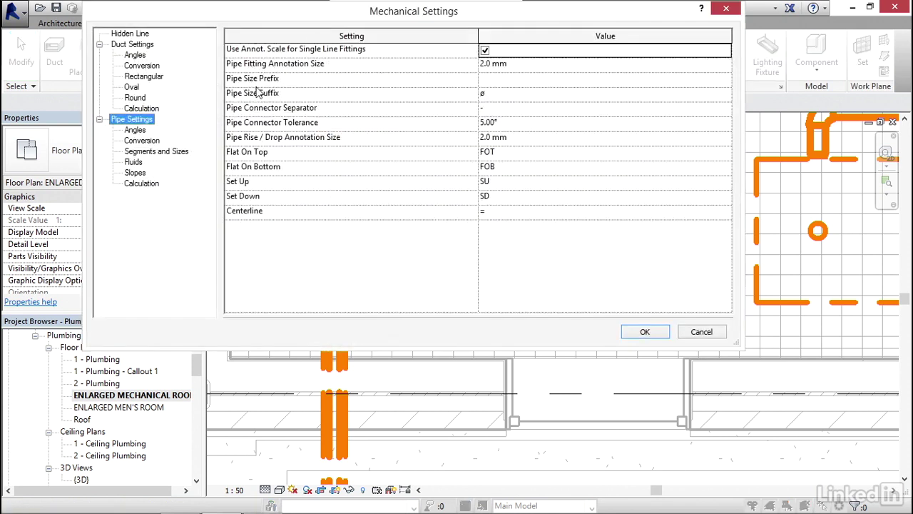
{"action": "left_click", "coordinate": [506, 95]}
{"action": "left_click", "coordinate": [507, 95]}
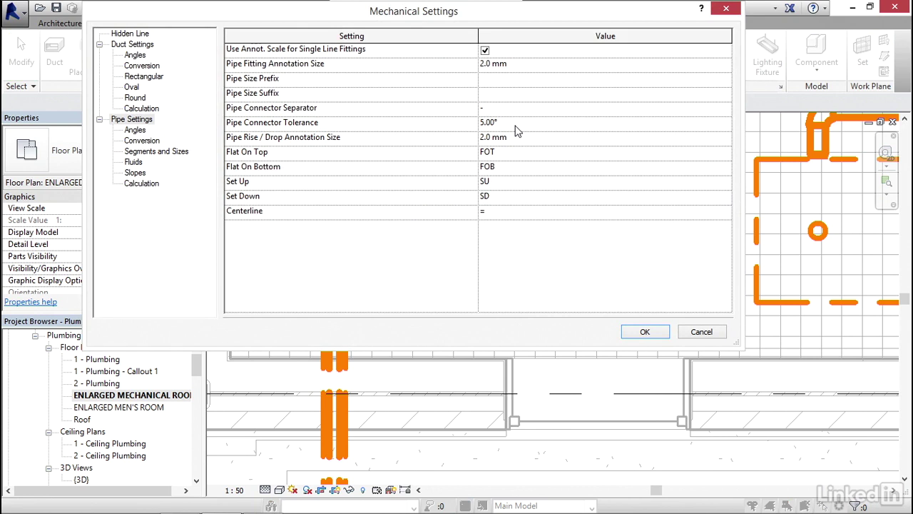
{"action": "left_click", "coordinate": [645, 332]}
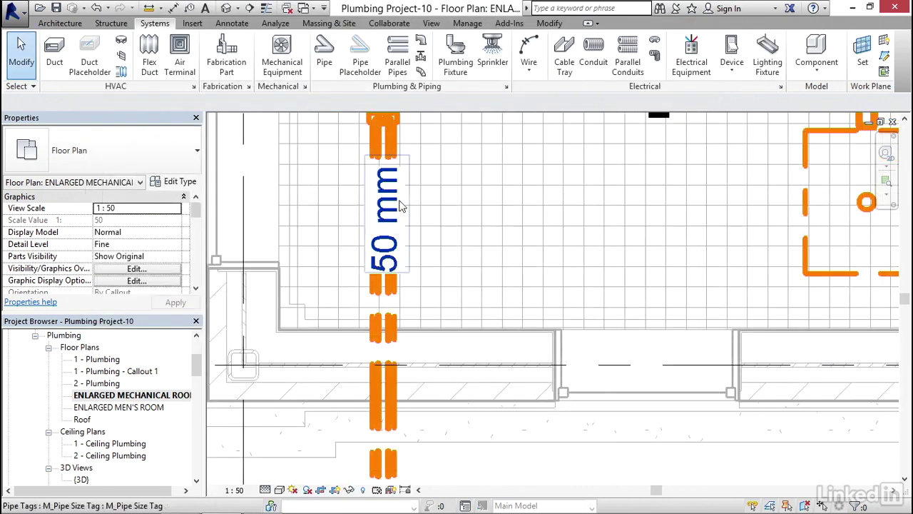
Open the 50 mm pipe tag's family for editing and select its Size label
{"action": "left_click", "coordinate": [400, 206]}
{"action": "scroll", "coordinate": [490, 221], "scroll_direction": "up", "scroll_amount": 2}
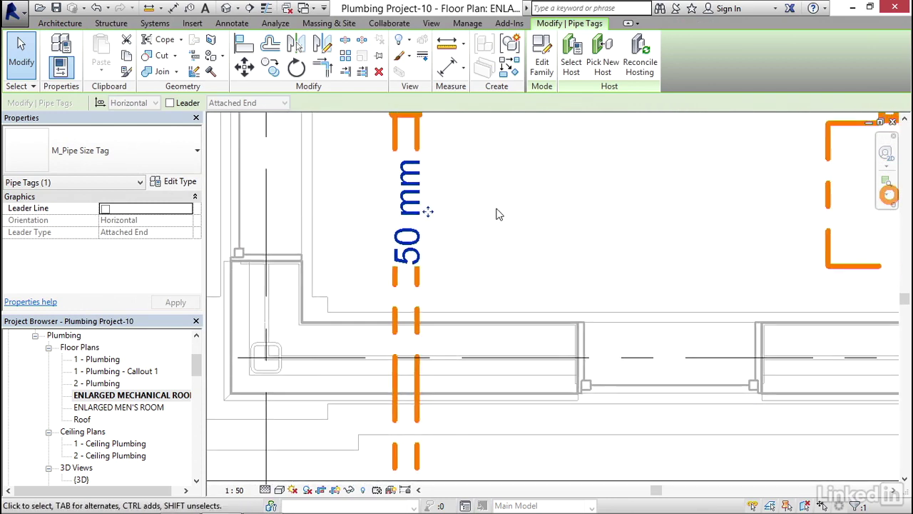
{"action": "left_click", "coordinate": [540, 67]}
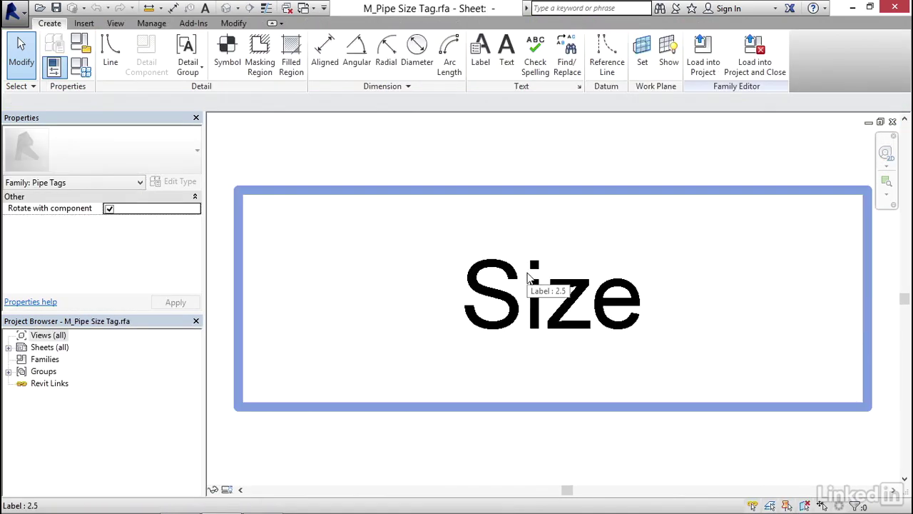
{"action": "left_click", "coordinate": [528, 277]}
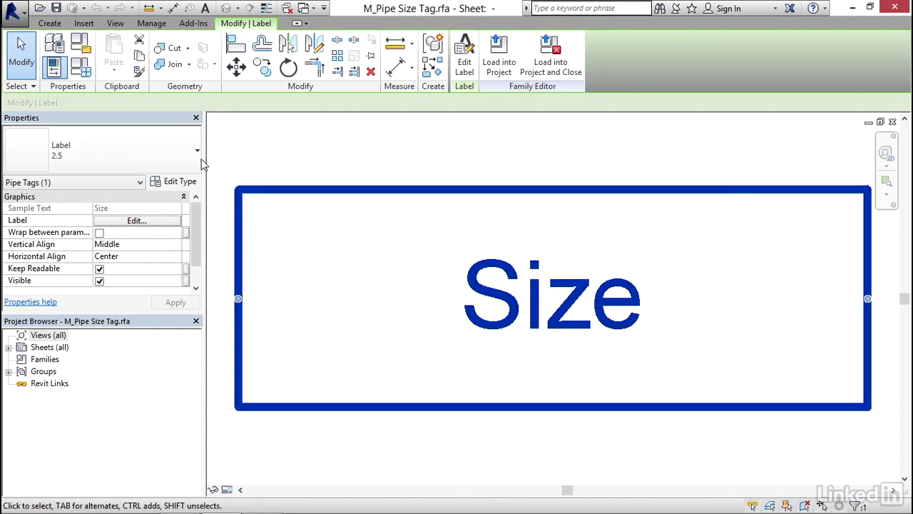
{"action": "left_click", "coordinate": [462, 66]}
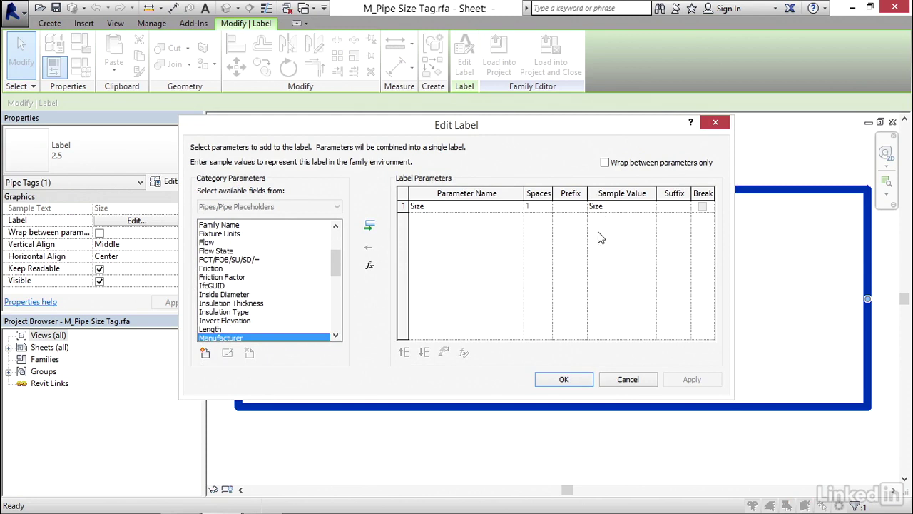
{"action": "left_click", "coordinate": [562, 380]}
Set the Size label's Width Factor to 0.8 and load the family into the project
{"action": "left_click", "coordinate": [178, 181]}
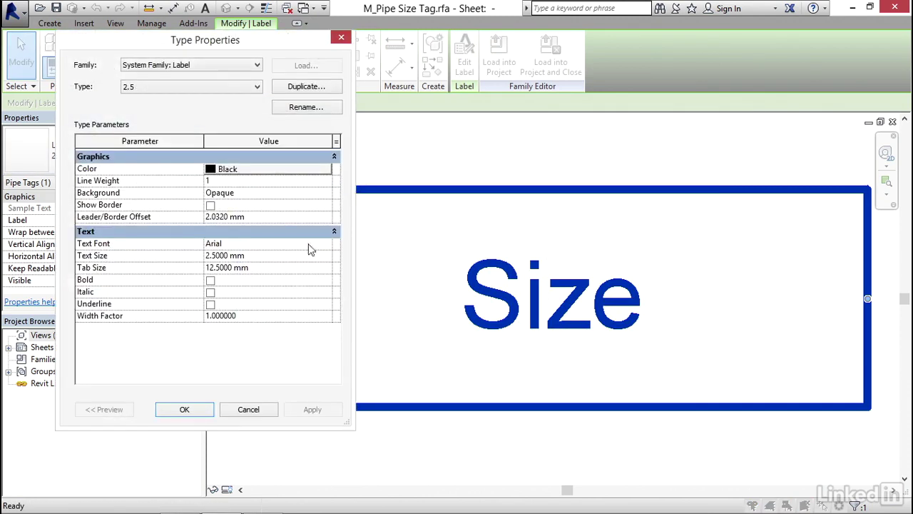
{"action": "left_click", "coordinate": [249, 315]}
{"action": "double_click", "coordinate": [248, 316]}
{"action": "key", "text": "BackSpace"}
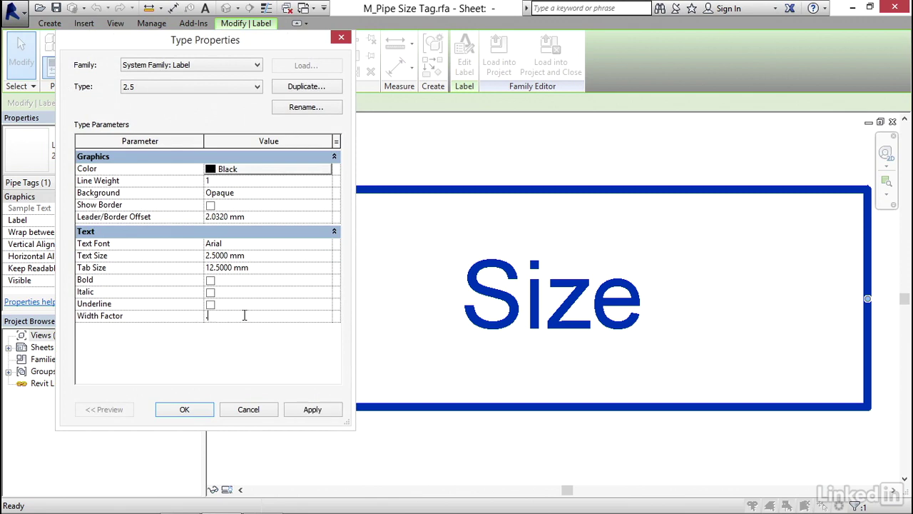
{"action": "type", "text": ".8"}
{"action": "left_click", "coordinate": [313, 409]}
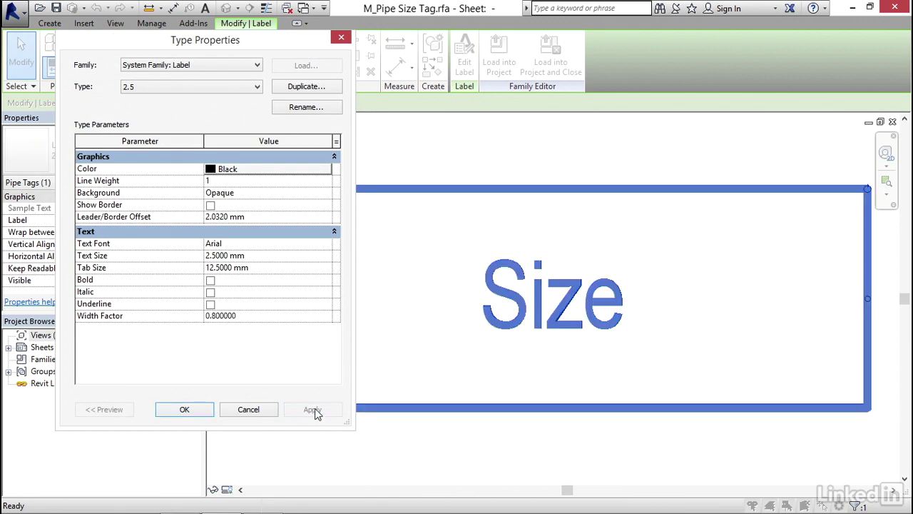
{"action": "left_click", "coordinate": [184, 409]}
{"action": "left_click", "coordinate": [531, 125]}
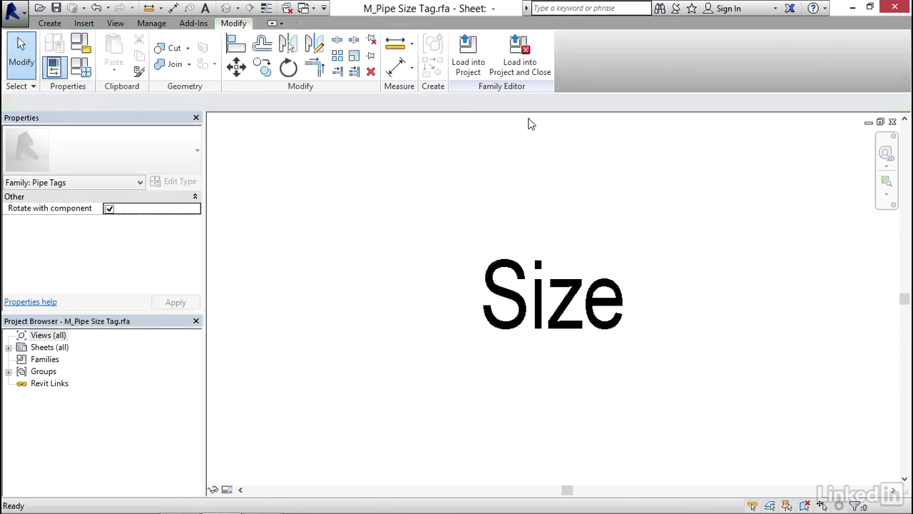
{"action": "left_click", "coordinate": [466, 64]}
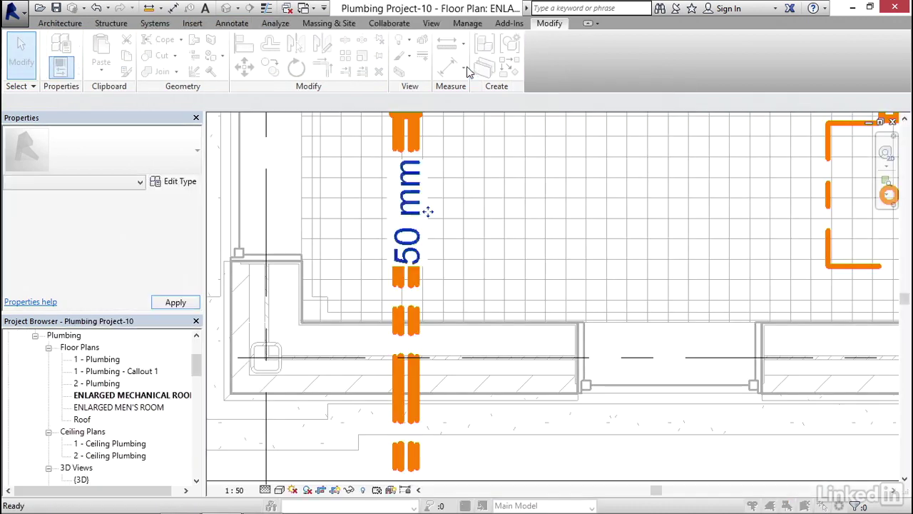
Overwrite the existing M_Pipe Size Tag family and review the tag's type properties
{"action": "left_click", "coordinate": [416, 226]}
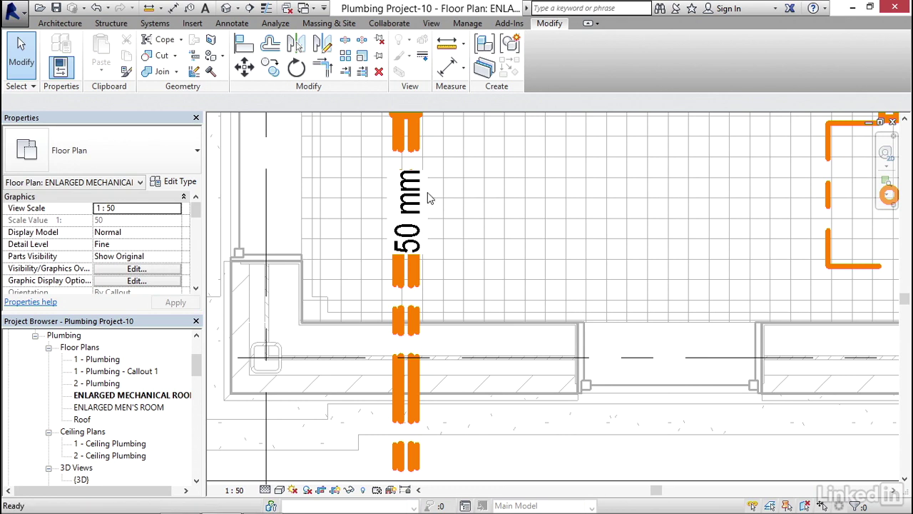
{"action": "left_click", "coordinate": [414, 203]}
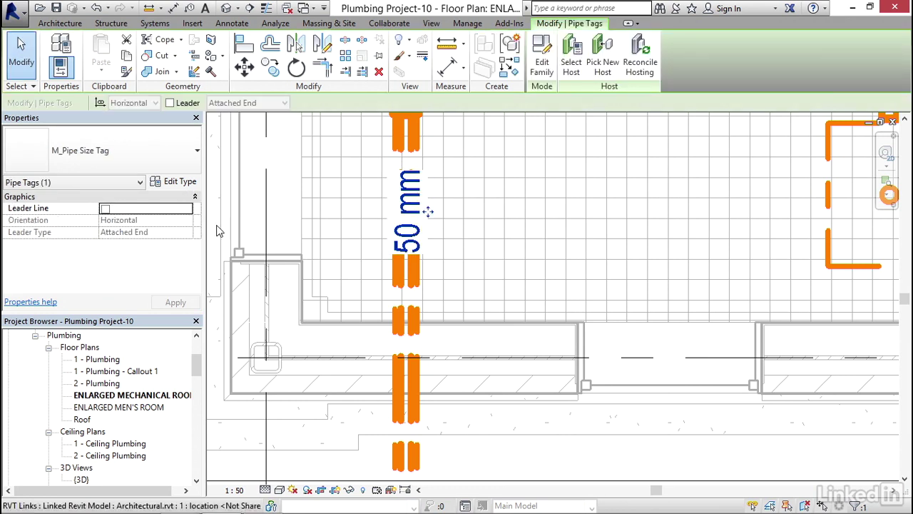
{"action": "left_click", "coordinate": [179, 182]}
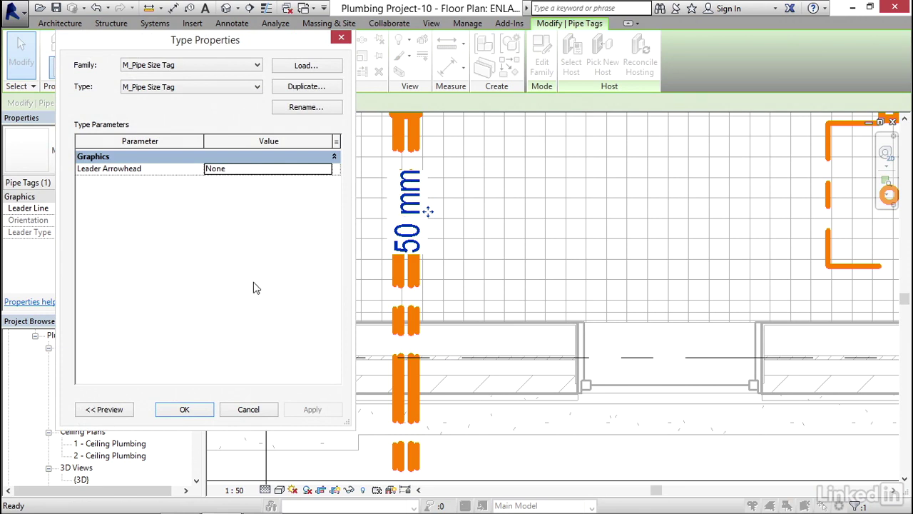
{"action": "left_click", "coordinate": [247, 410]}
{"action": "key", "text": "Escape"}
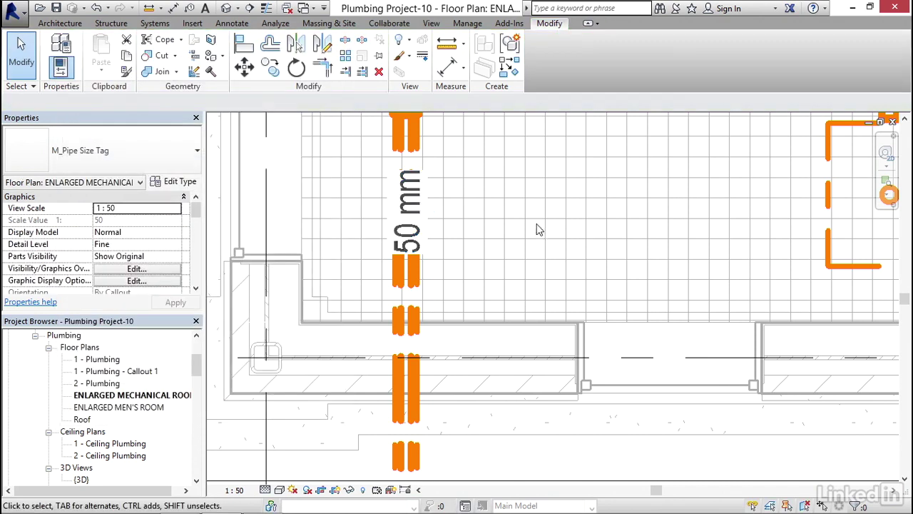
{"action": "scroll", "coordinate": [523, 227], "scroll_direction": "down", "scroll_amount": 4}
Place a leadered equipment tag to the right of the inline circulator pump
{"action": "middle_click_drag", "start_coordinate": [526, 195], "coordinate": [461, 311]}
{"action": "scroll", "coordinate": [428, 214], "scroll_direction": "up", "scroll_amount": 3}
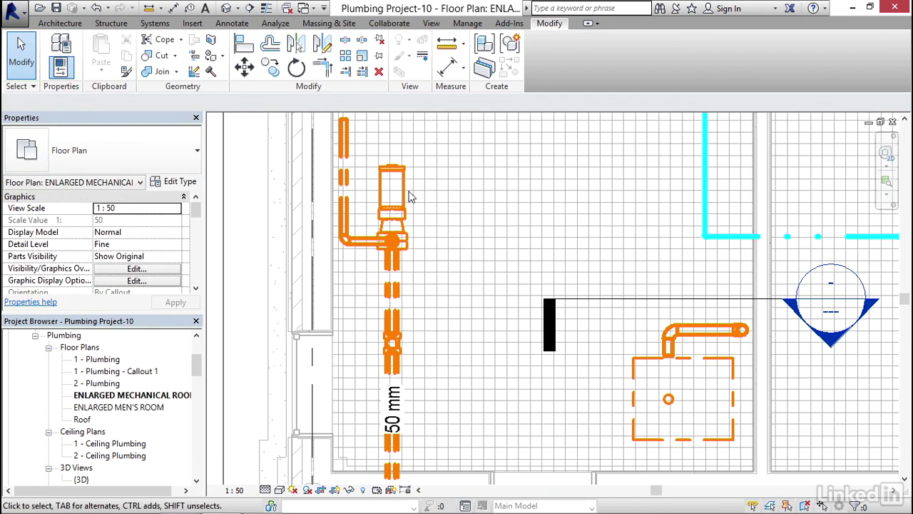
{"action": "left_click", "coordinate": [190, 8]}
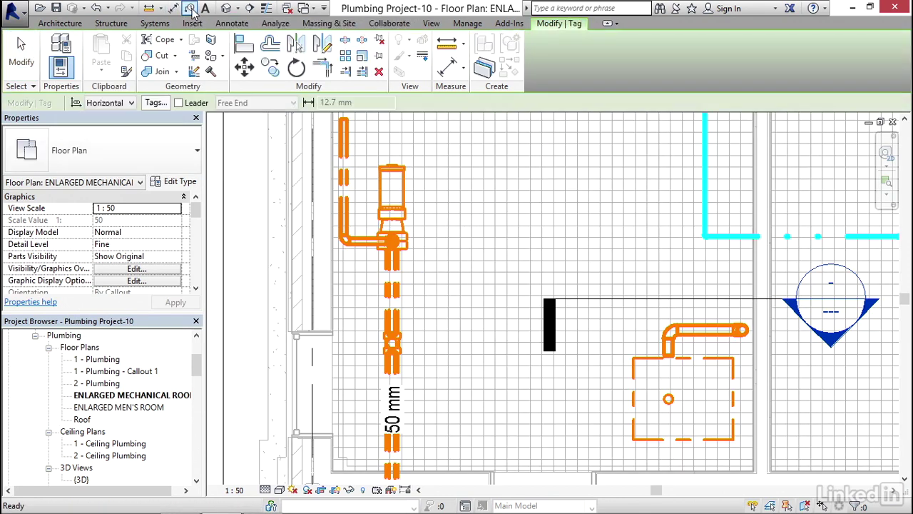
{"action": "left_click", "coordinate": [179, 103]}
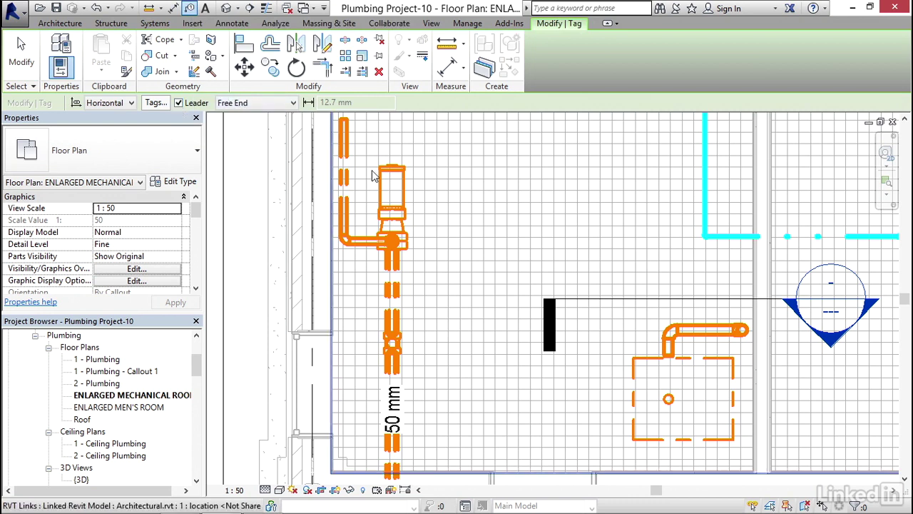
{"action": "middle_click_drag", "start_coordinate": [411, 186], "coordinate": [365, 211]}
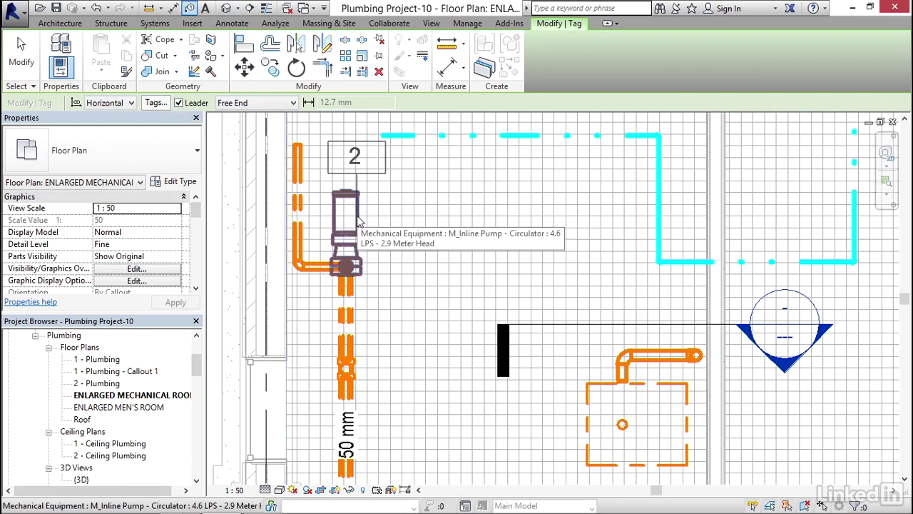
{"action": "left_click", "coordinate": [376, 203]}
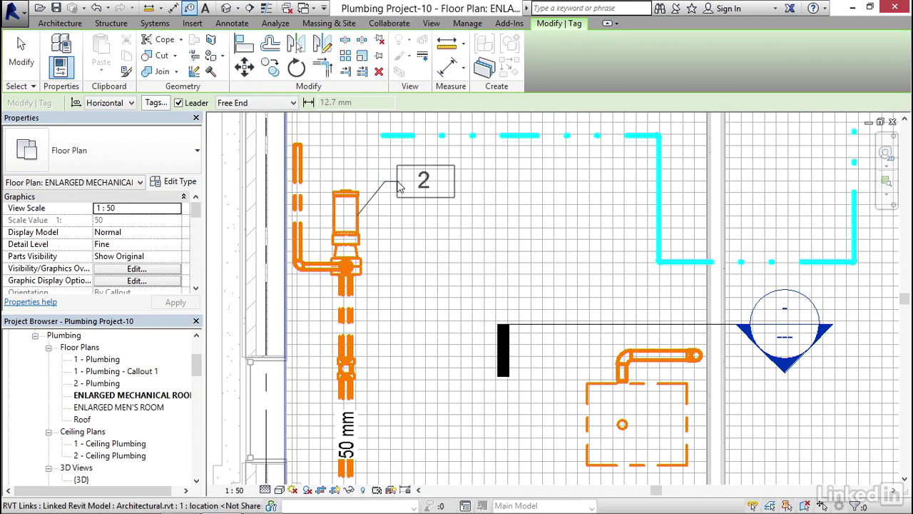
{"action": "left_click", "coordinate": [403, 187]}
{"action": "key", "text": "Escape"}
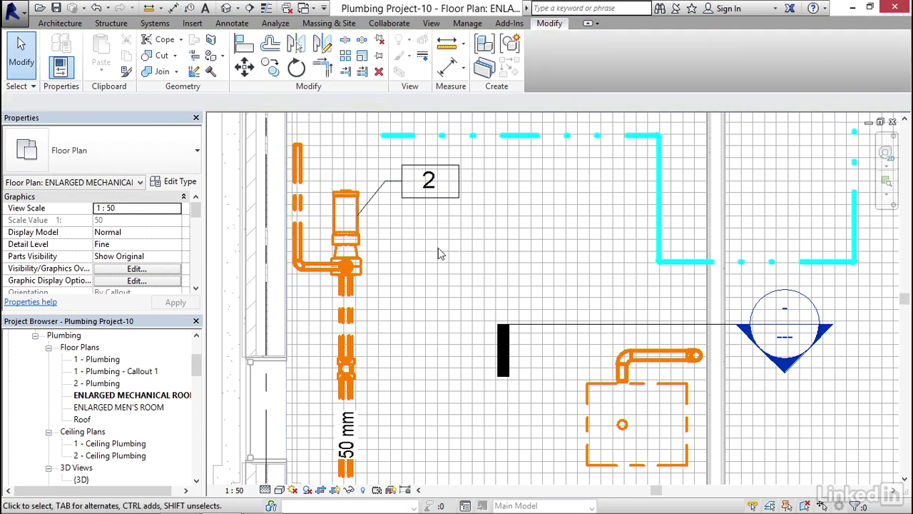
Switch the pump's tag 2 from the Boxed to the Standard type
{"action": "scroll", "coordinate": [393, 235], "scroll_direction": "up", "scroll_amount": 3}
{"action": "middle_click_drag", "start_coordinate": [381, 210], "coordinate": [418, 264]}
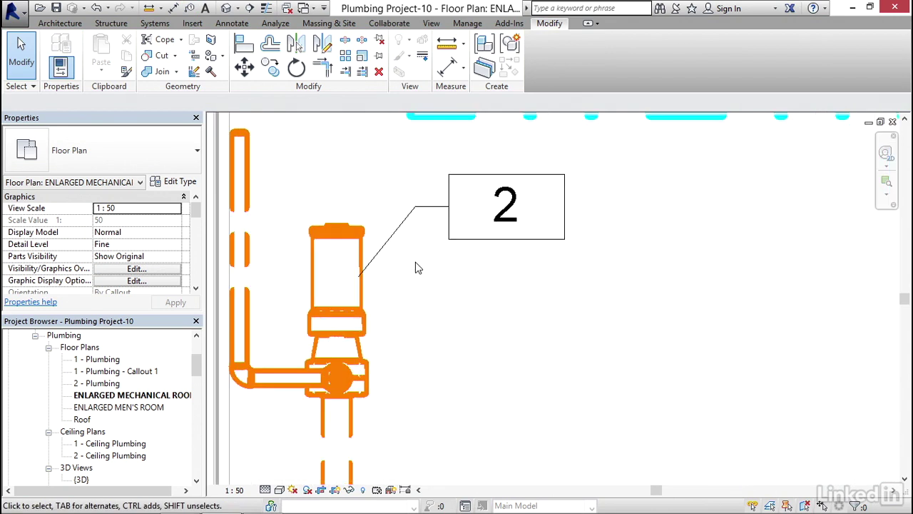
{"action": "scroll", "coordinate": [416, 266], "scroll_direction": "up", "scroll_amount": 1}
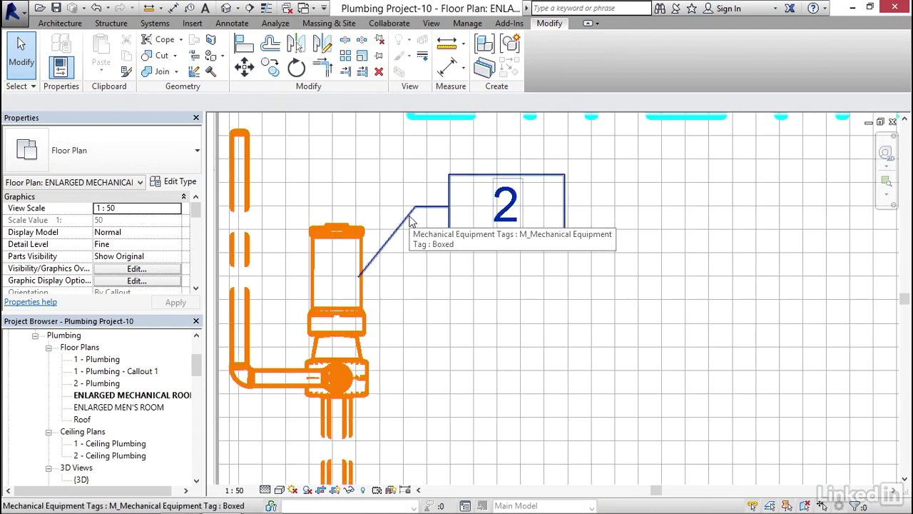
{"action": "left_click", "coordinate": [507, 240]}
{"action": "left_click", "coordinate": [184, 153]}
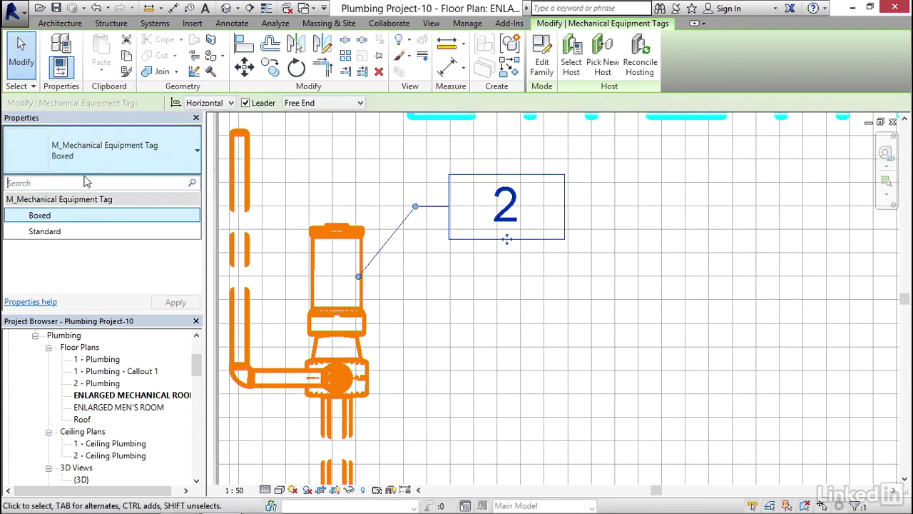
{"action": "left_click", "coordinate": [66, 233]}
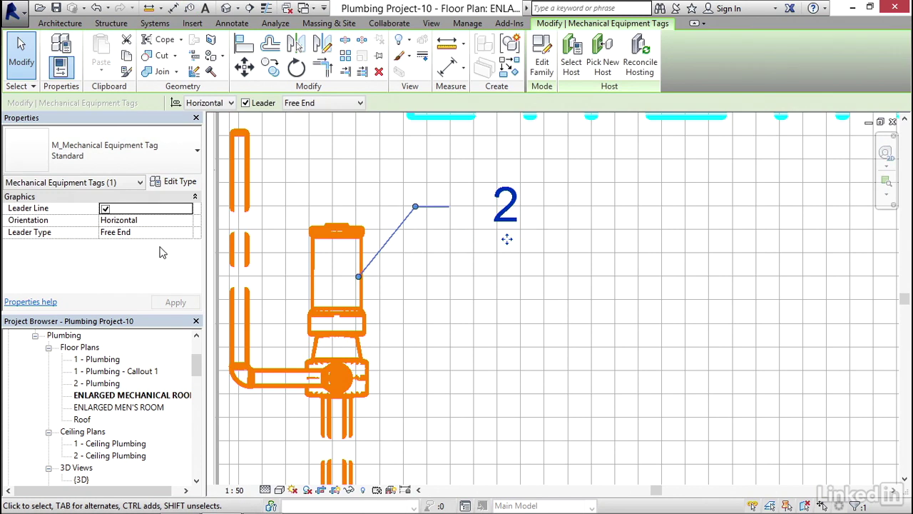
Set the tag's Leader Arrowhead to Arrow Filled 15 Degree and change its label to P-1
{"action": "left_click", "coordinate": [176, 184]}
{"action": "left_click", "coordinate": [257, 169]}
{"action": "left_click", "coordinate": [326, 169]}
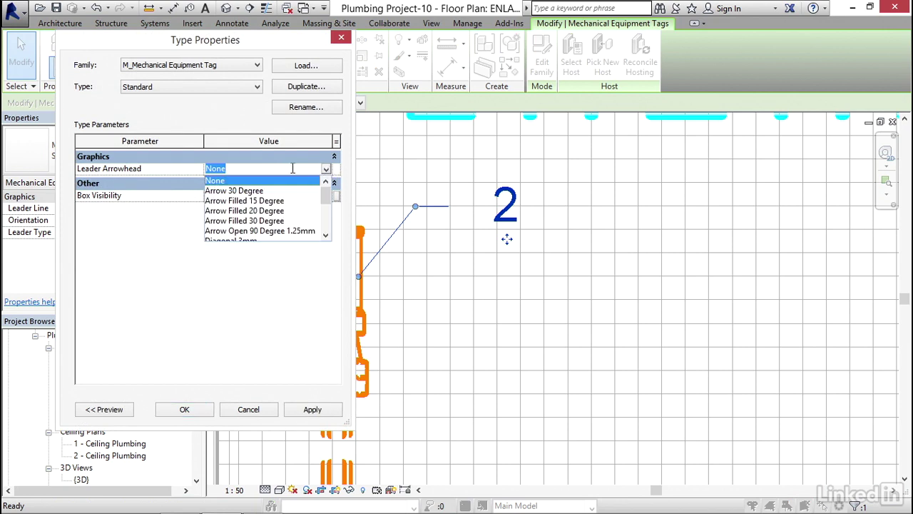
{"action": "left_click", "coordinate": [252, 202]}
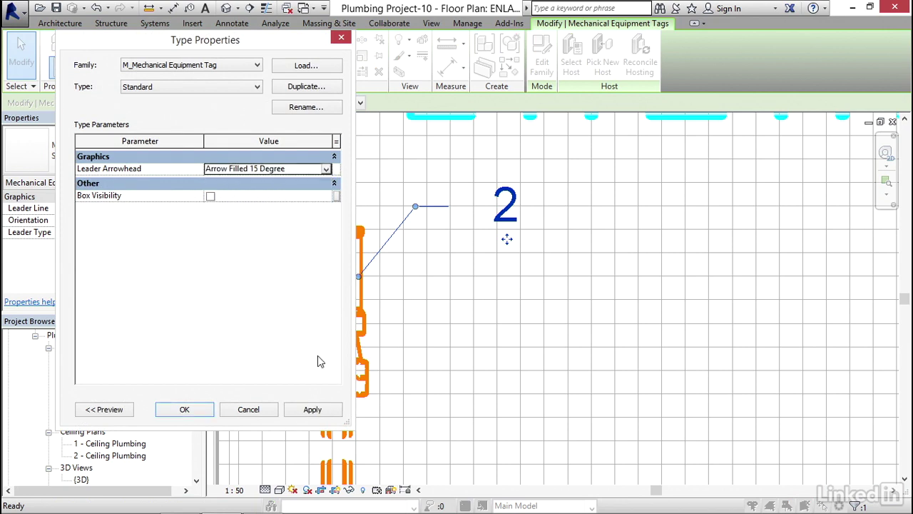
{"action": "left_click", "coordinate": [314, 410]}
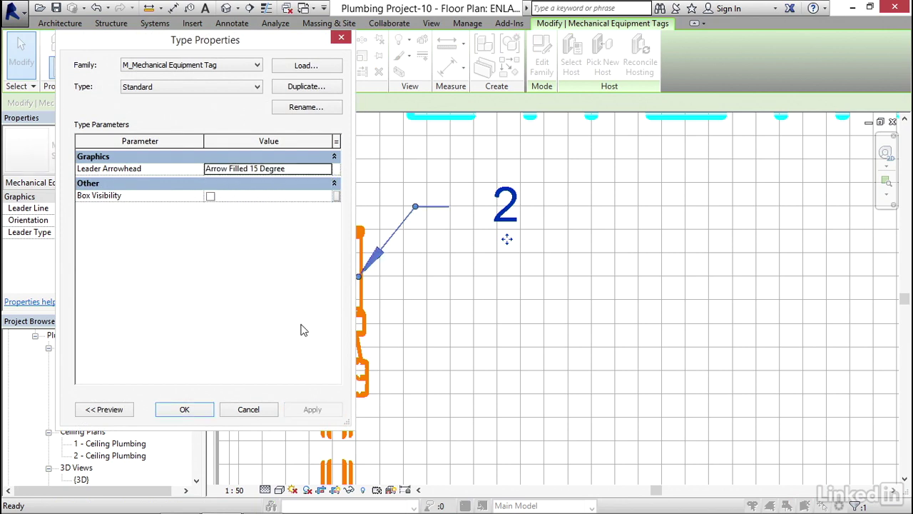
{"action": "left_click", "coordinate": [184, 409]}
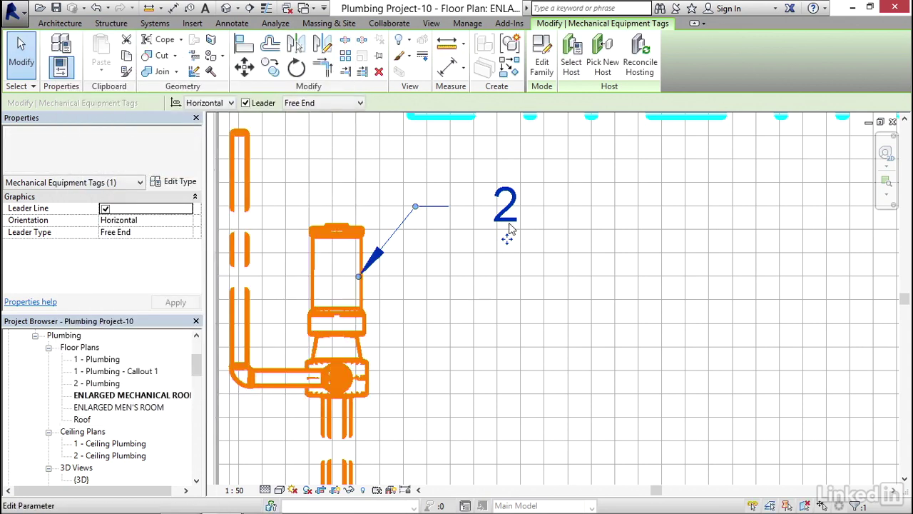
{"action": "left_click", "coordinate": [507, 211]}
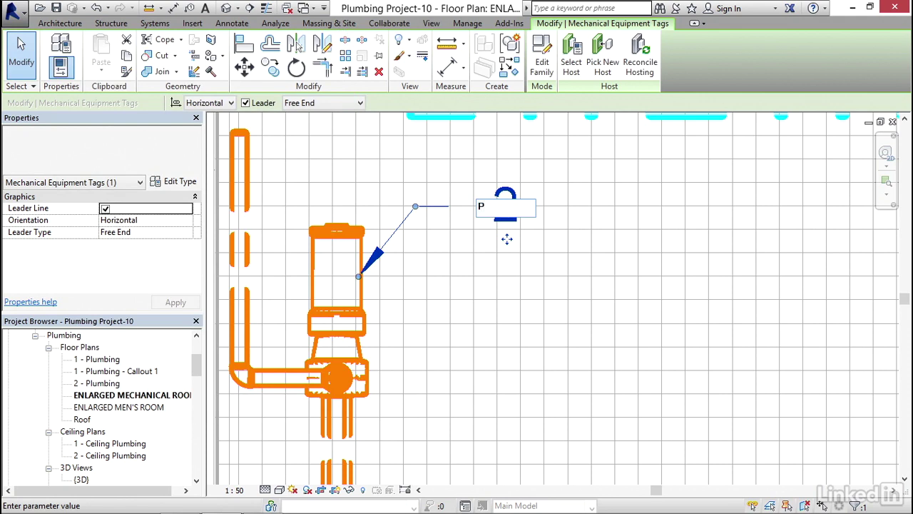
{"action": "key", "text": "Return"}
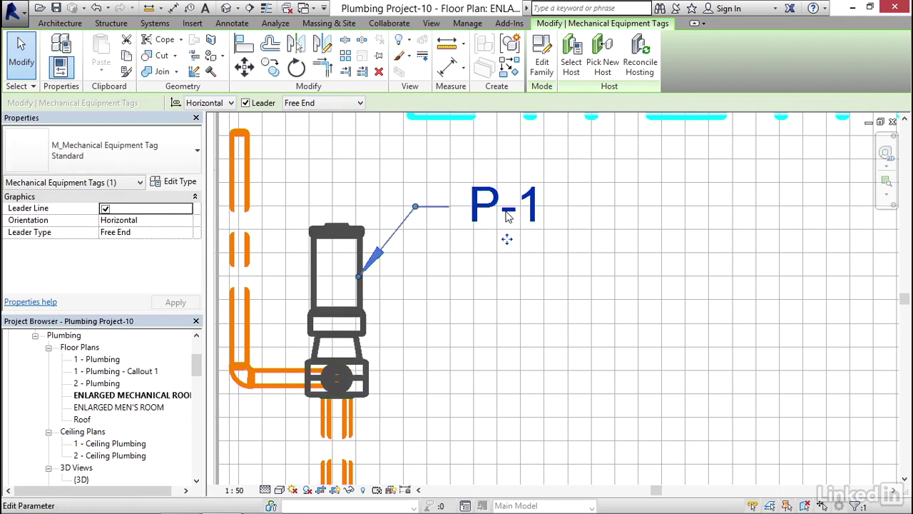
Use Create Similar on the P-1 tag to place a leadered tag 3 left of the boiler
{"action": "left_click", "coordinate": [441, 273]}
{"action": "scroll", "coordinate": [441, 273], "scroll_direction": "down", "scroll_amount": 1}
{"action": "scroll", "coordinate": [441, 274], "scroll_direction": "down", "scroll_amount": 4}
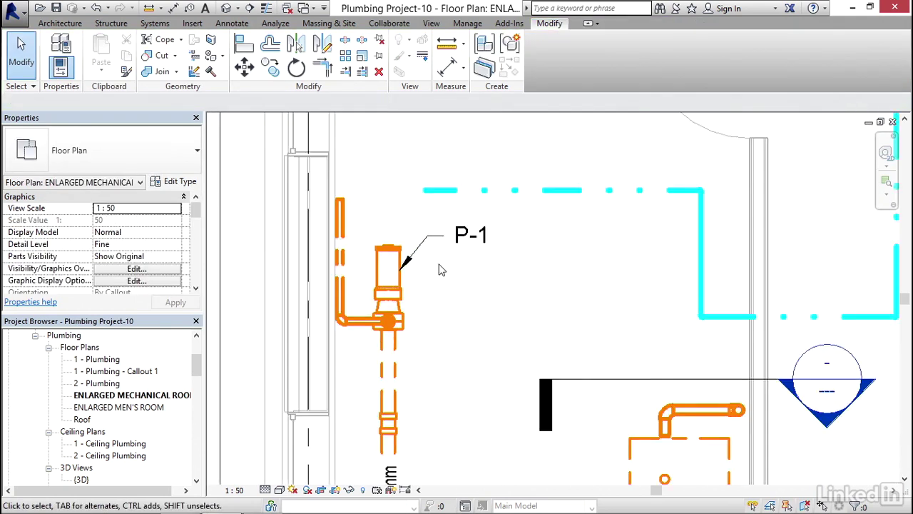
{"action": "scroll", "coordinate": [425, 227], "scroll_direction": "up", "scroll_amount": 2}
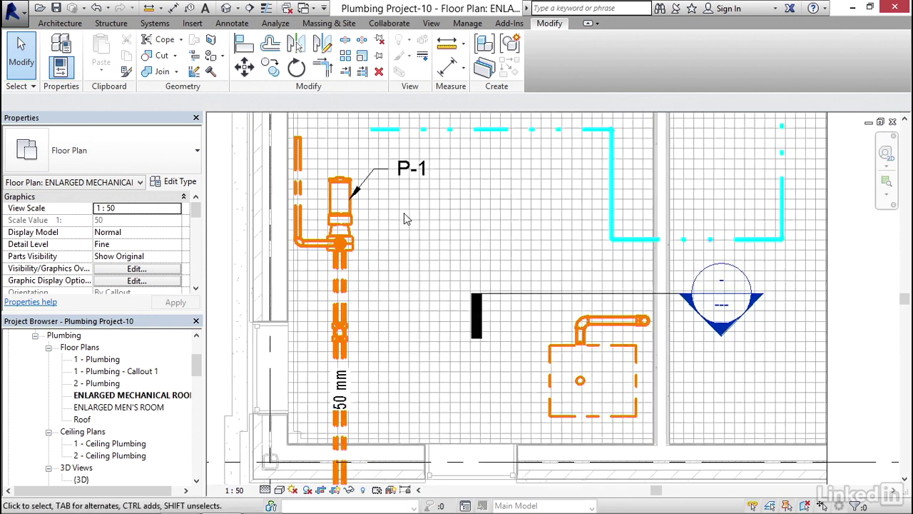
{"action": "left_click", "coordinate": [403, 166]}
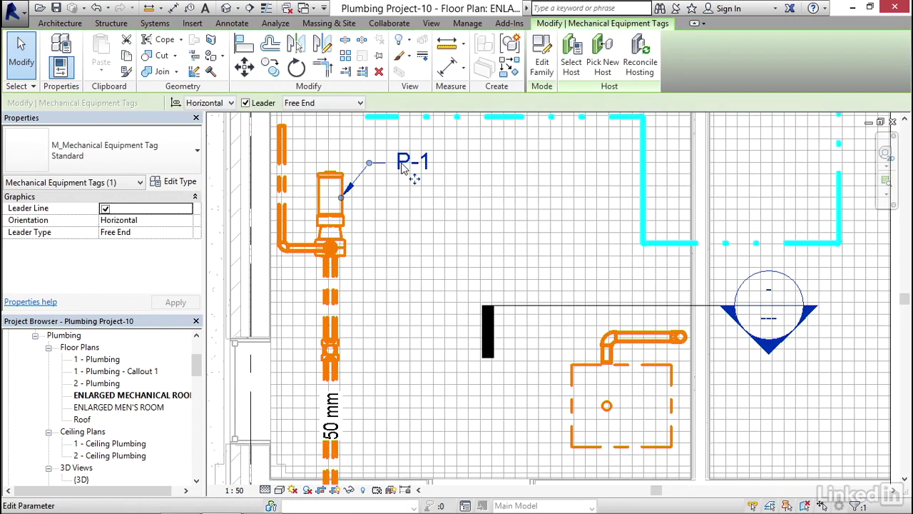
{"action": "right_click", "coordinate": [403, 167]}
{"action": "left_click", "coordinate": [471, 278]}
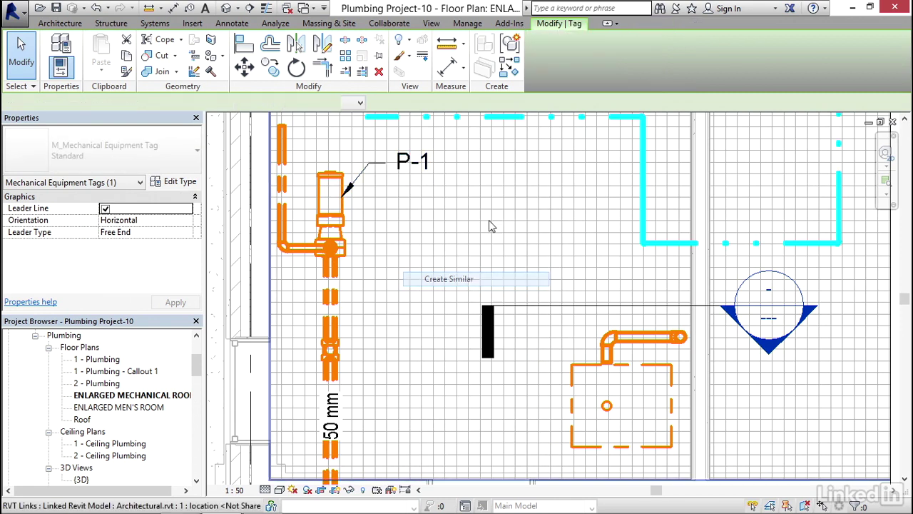
{"action": "middle_click_drag", "start_coordinate": [472, 260], "coordinate": [430, 195]}
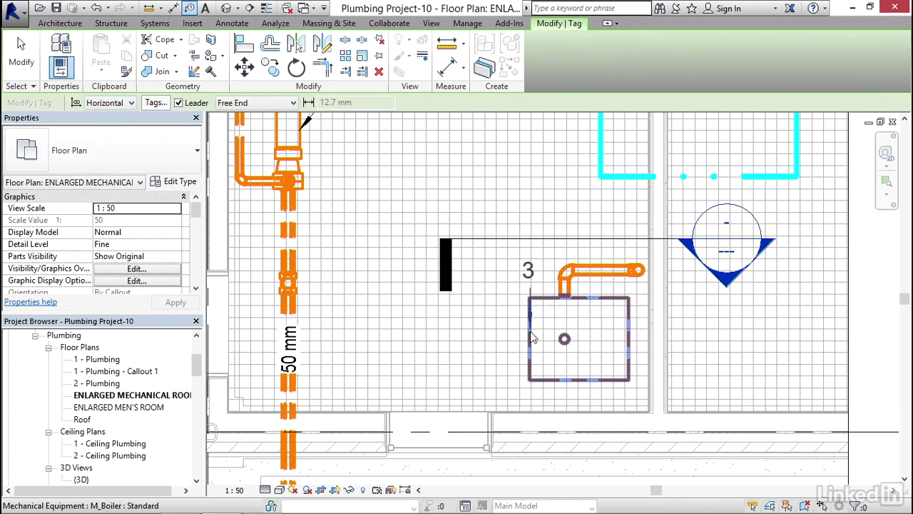
{"action": "left_click", "coordinate": [531, 317]}
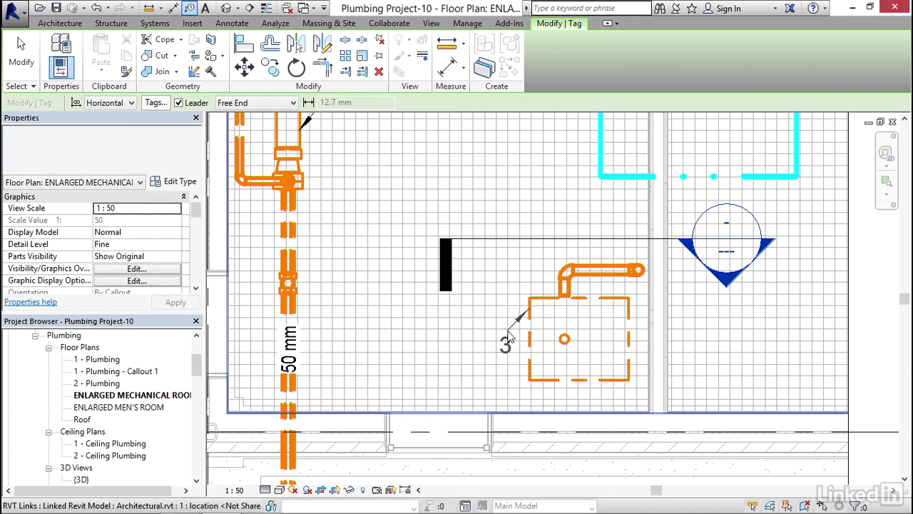
{"action": "left_click", "coordinate": [448, 336]}
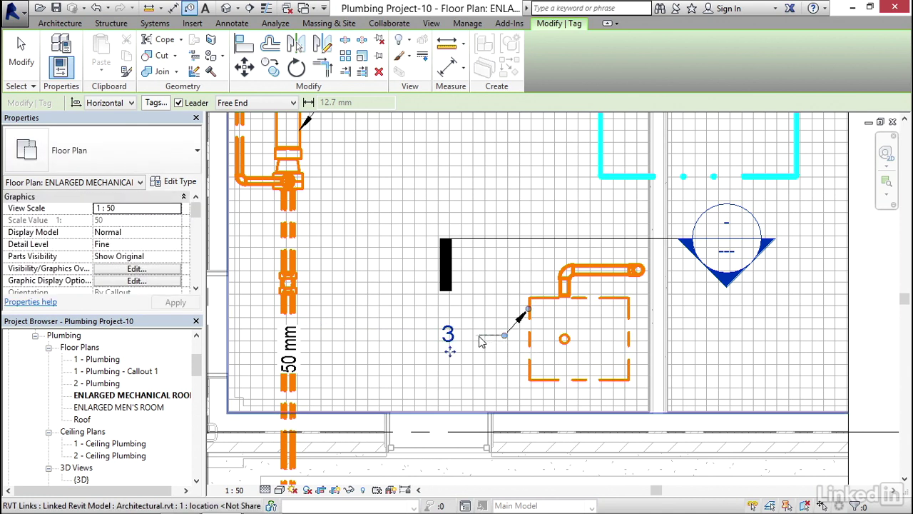
{"action": "key", "text": "Escape"}
{"action": "key", "text": "Escape"}
{"action": "scroll", "coordinate": [460, 353], "scroll_direction": "up", "scroll_amount": 3}
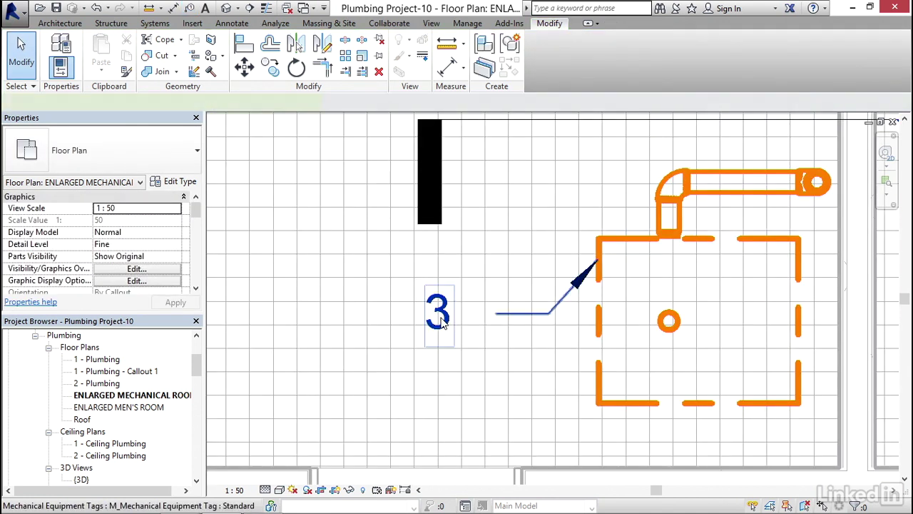
{"action": "left_click", "coordinate": [442, 322]}
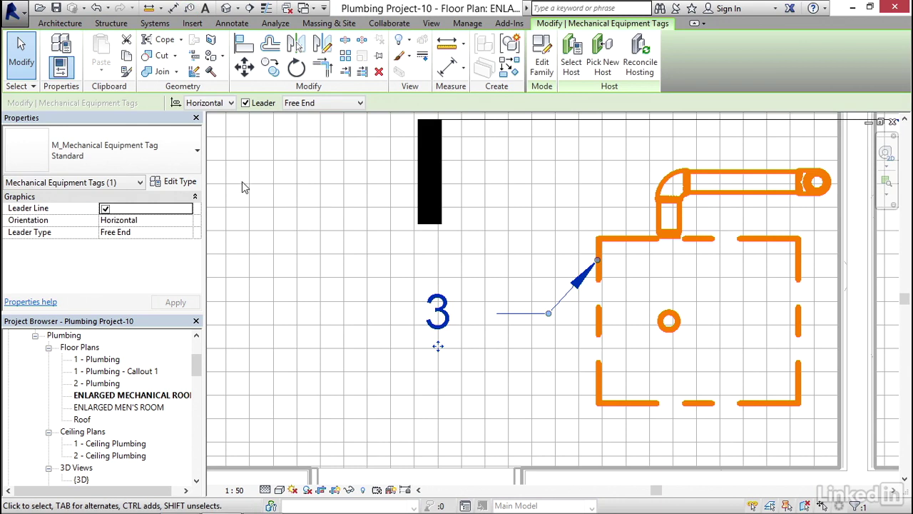
Change the boiler tag's label from 3 to B-1, then bring the P-1 tag back into view
{"action": "left_click", "coordinate": [176, 181]}
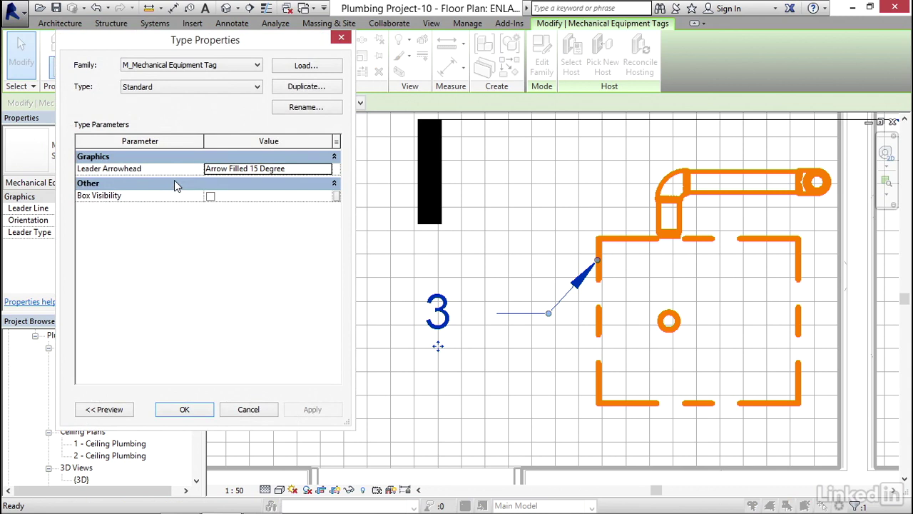
{"action": "left_click", "coordinate": [248, 410]}
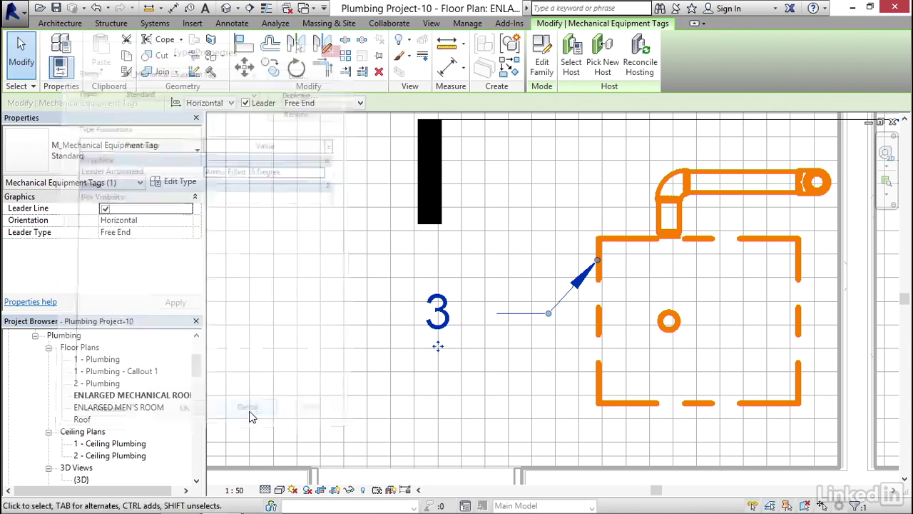
{"action": "left_click", "coordinate": [439, 320]}
{"action": "left_click_drag", "start_coordinate": [433, 315], "coordinate": [403, 313]}
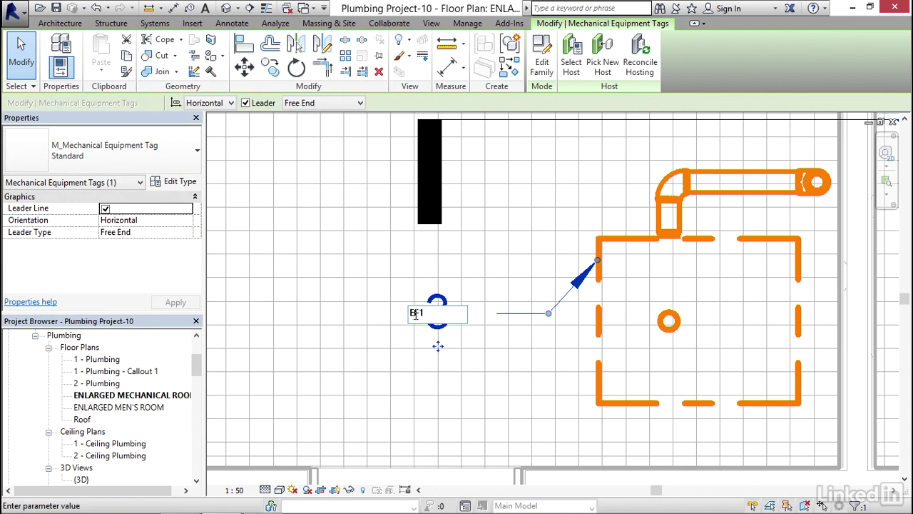
{"action": "type", "text": "B-1"}
{"action": "key", "text": "Return"}
{"action": "left_click", "coordinate": [543, 351]}
{"action": "scroll", "coordinate": [540, 344], "scroll_direction": "up", "scroll_amount": 2}
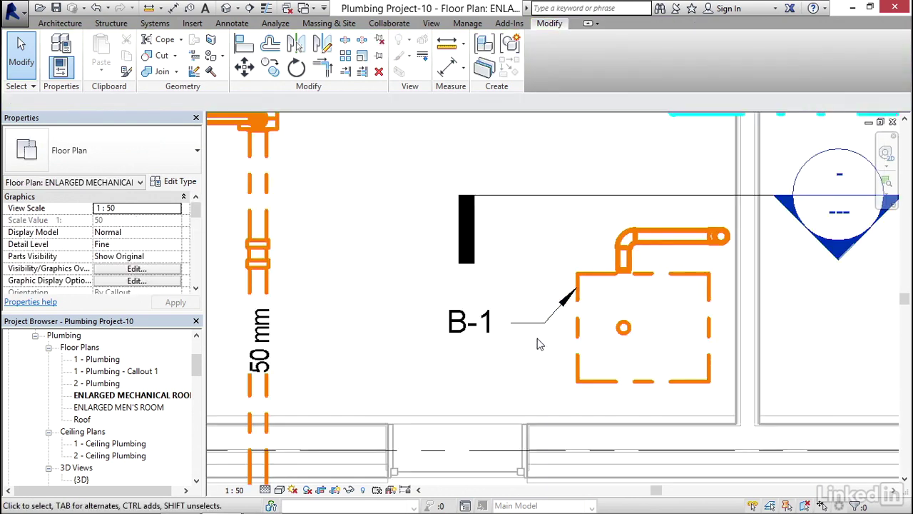
{"action": "scroll", "coordinate": [541, 345], "scroll_direction": "down", "scroll_amount": 2}
{"action": "middle_click_drag", "start_coordinate": [405, 208], "coordinate": [393, 357]}
{"action": "scroll", "coordinate": [393, 357], "scroll_direction": "down", "scroll_amount": 2}
{"action": "middle_click_drag", "start_coordinate": [489, 322], "coordinate": [469, 309]}
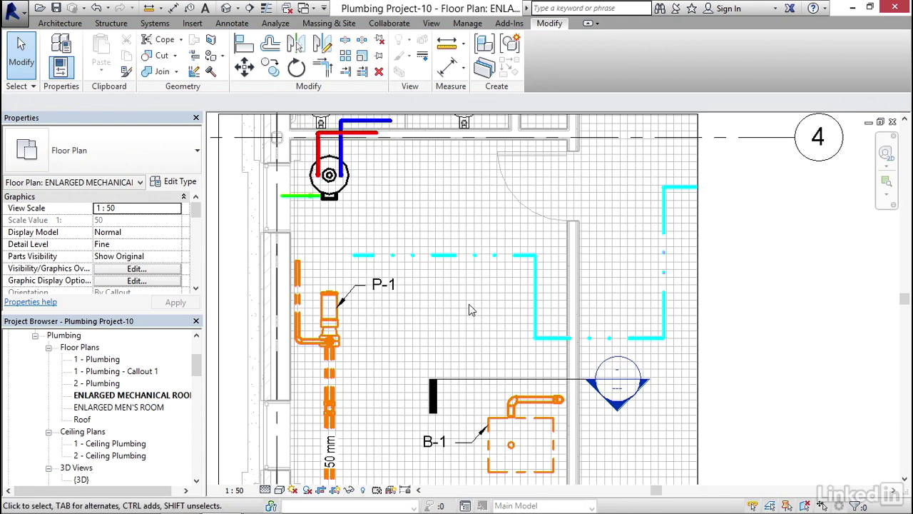
Review the cyan pipe's properties, then expand Piping Systems in the Project Browser to find Gas
{"action": "scroll", "coordinate": [457, 289], "scroll_direction": "up", "scroll_amount": 2}
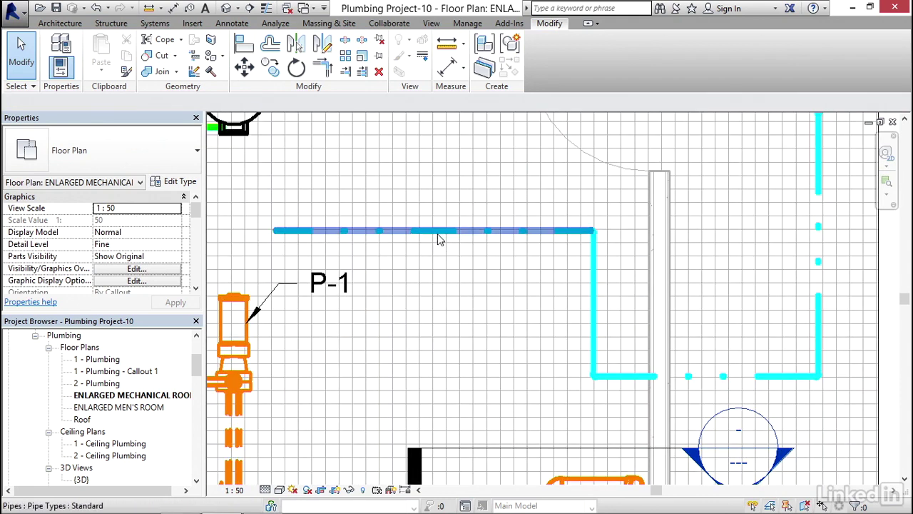
{"action": "left_click", "coordinate": [439, 230]}
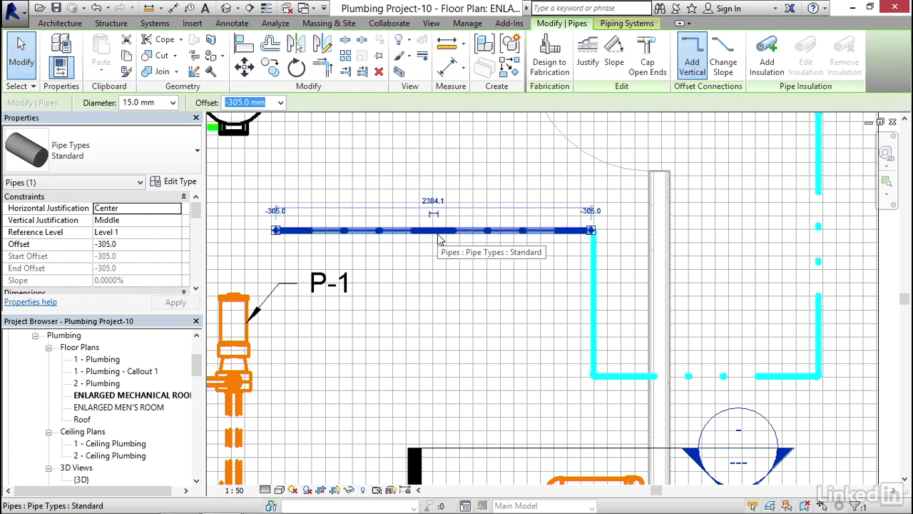
{"action": "left_click_drag", "start_coordinate": [199, 212], "coordinate": [200, 233]}
{"action": "key", "text": "Escape"}
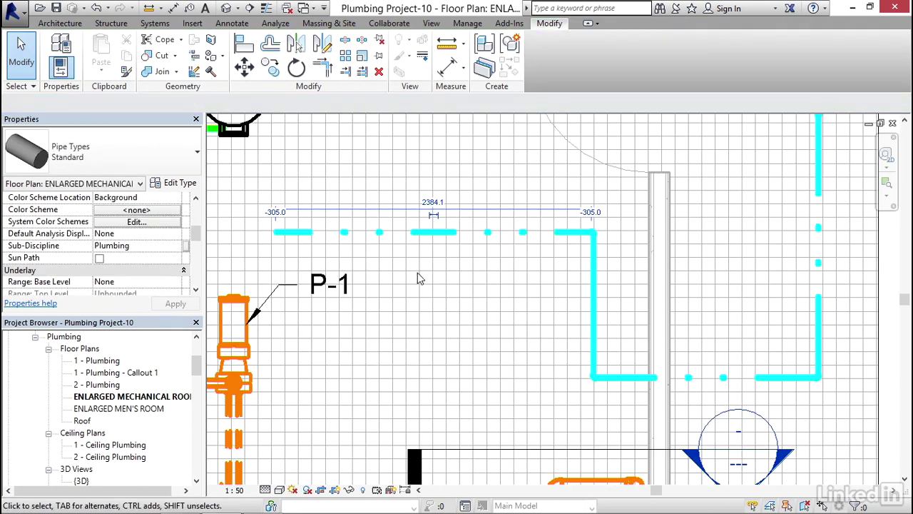
{"action": "left_click_drag", "start_coordinate": [196, 365], "coordinate": [197, 435]}
Set the Gas piping system type's Abbreviation to GAS in its Type Properties
{"action": "left_click", "coordinate": [67, 443]}
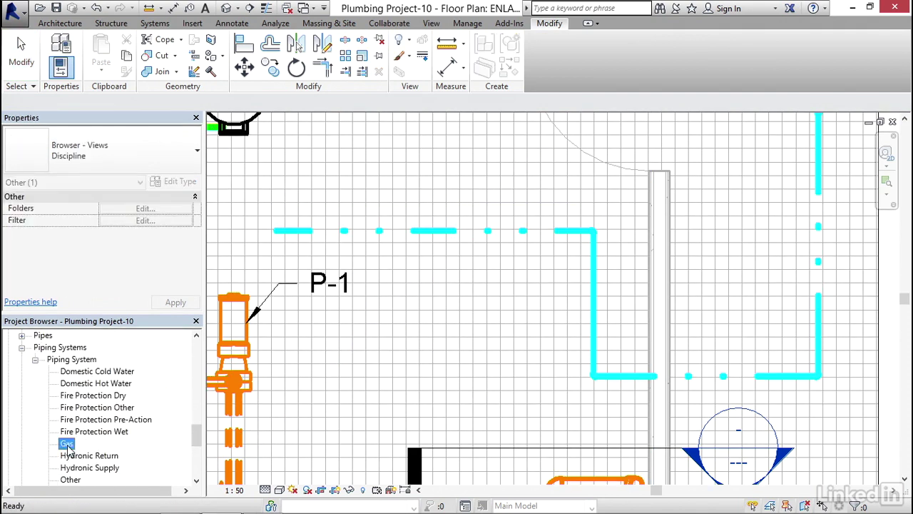
{"action": "double_click", "coordinate": [67, 443]}
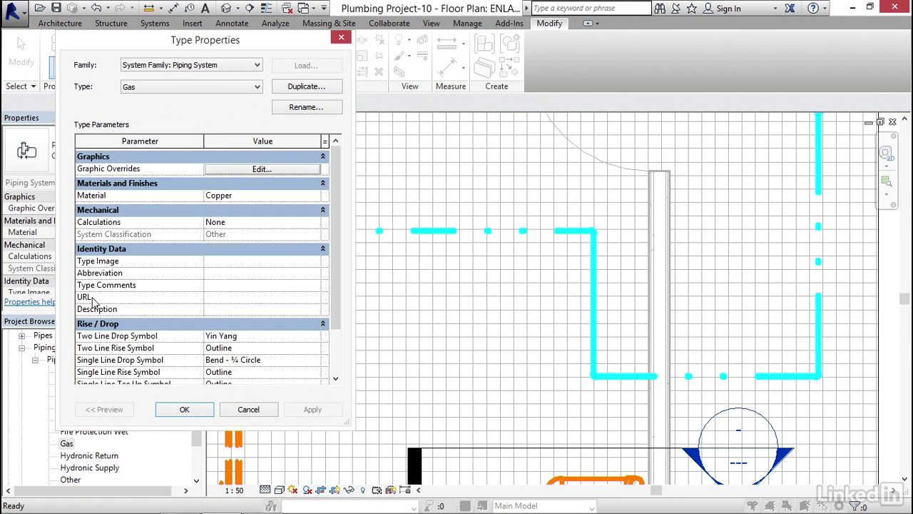
{"action": "left_click", "coordinate": [218, 274]}
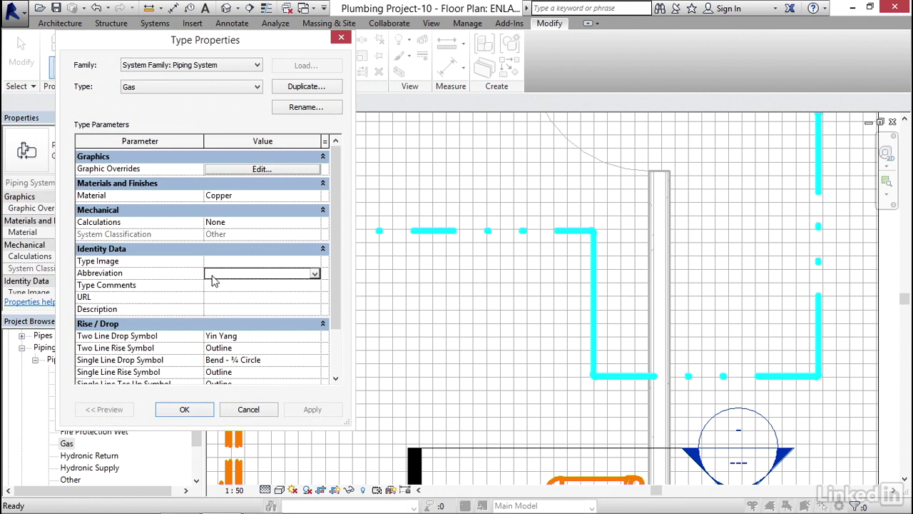
{"action": "type", "text": "GA"}
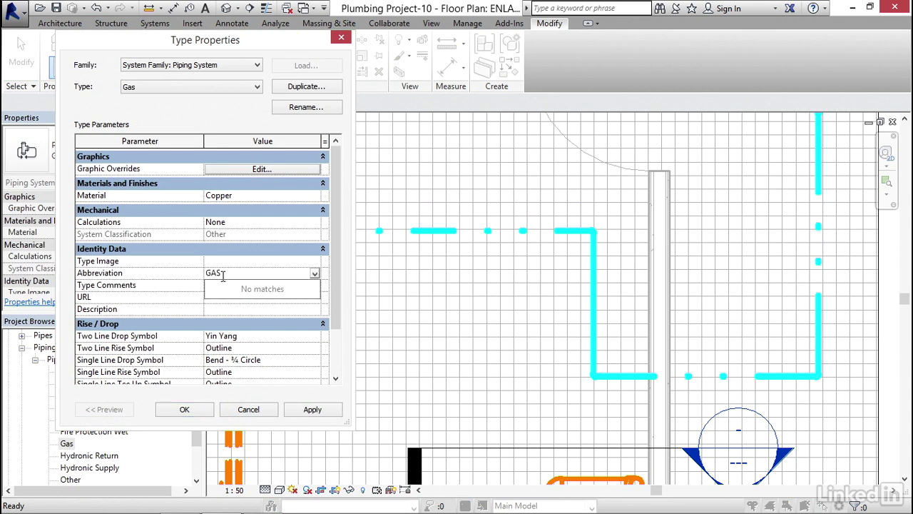
{"action": "type", "text": "S"}
{"action": "left_click", "coordinate": [317, 412]}
{"action": "left_click", "coordinate": [184, 410]}
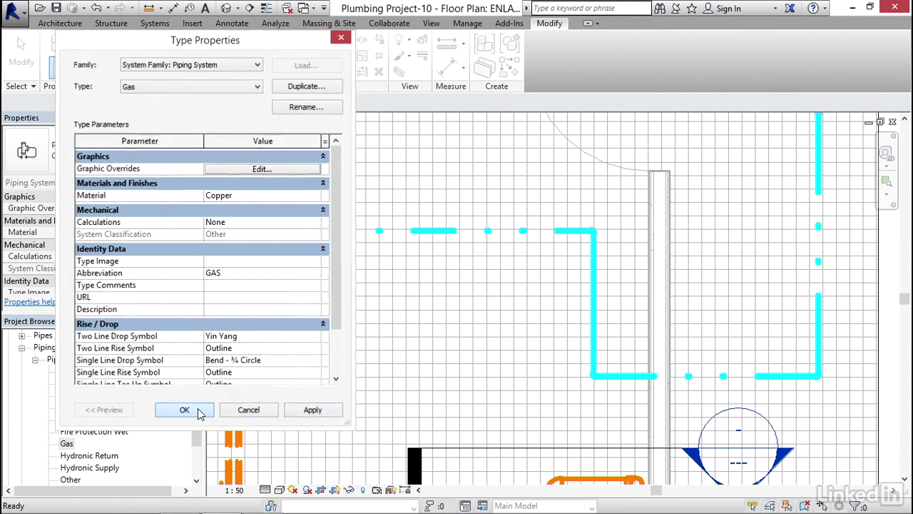
{"action": "left_click", "coordinate": [406, 284]}
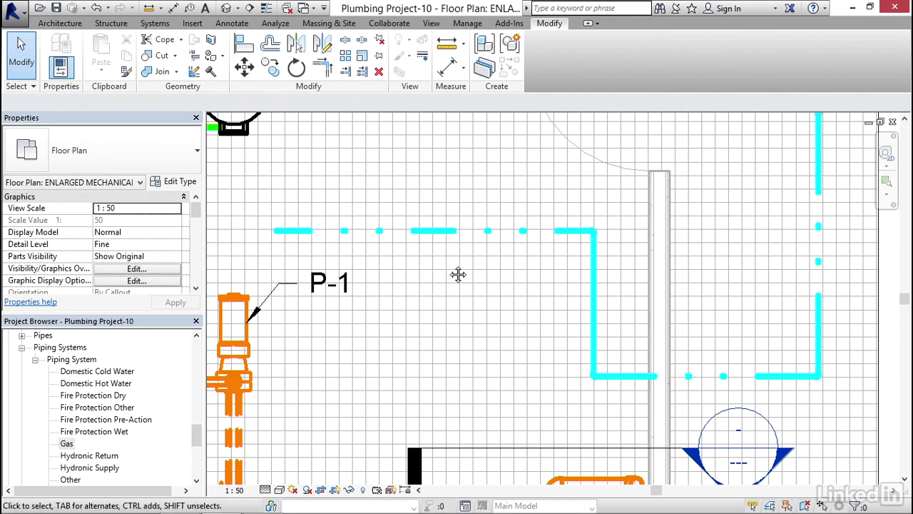
Tag the dashed cyan pipe with a leaderless 15 mm size tag using Tag by Category
{"action": "middle_click_drag", "start_coordinate": [459, 276], "coordinate": [471, 296]}
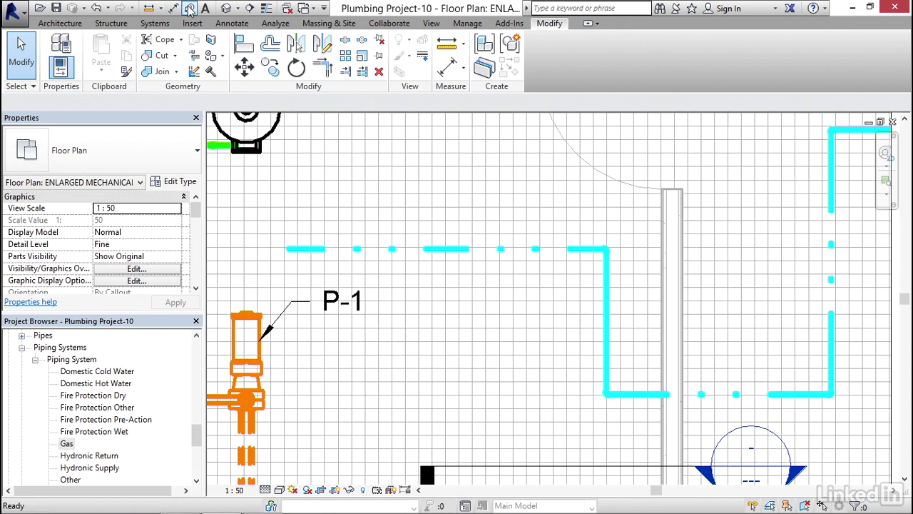
{"action": "left_click", "coordinate": [190, 8]}
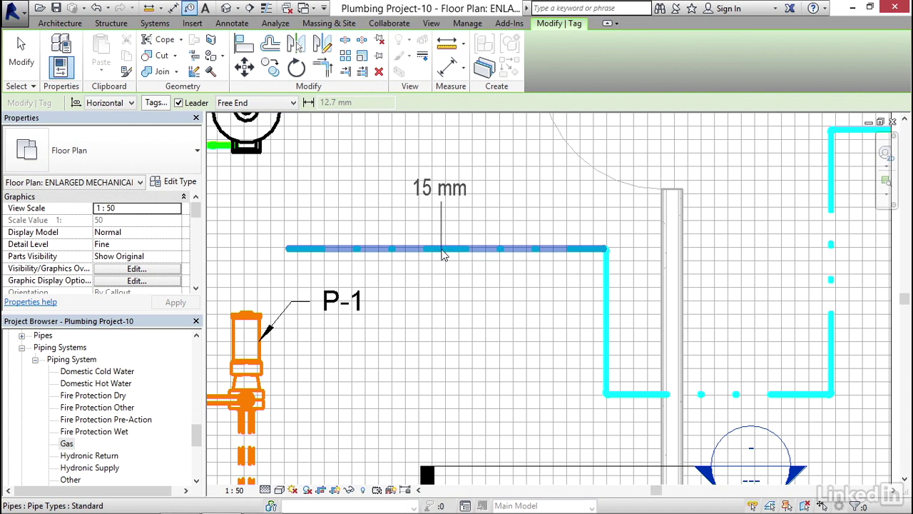
{"action": "left_click", "coordinate": [178, 103]}
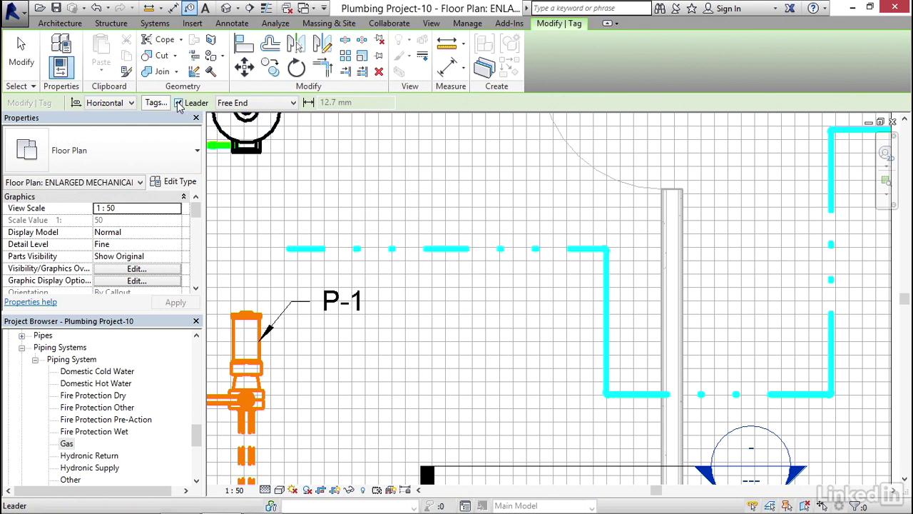
{"action": "left_click", "coordinate": [441, 251]}
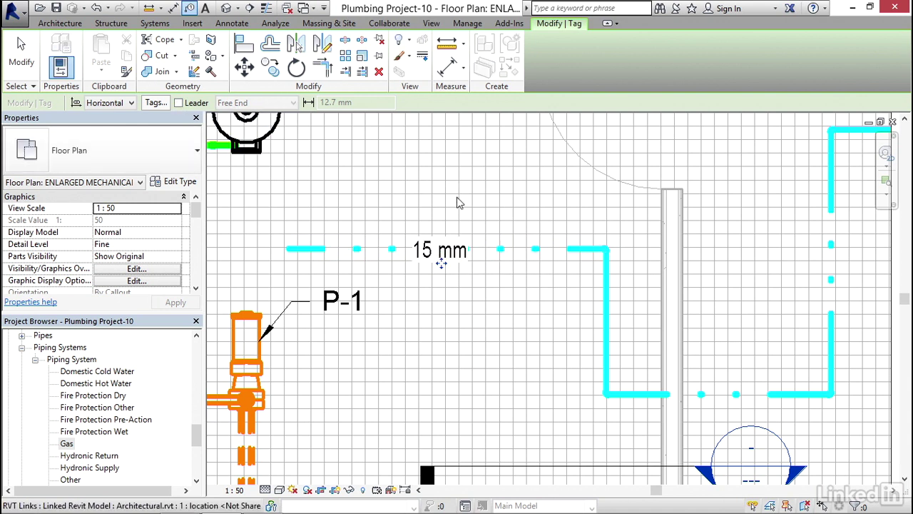
{"action": "key", "text": "Escape"}
{"action": "key", "text": "Escape"}
{"action": "scroll", "coordinate": [449, 307], "scroll_direction": "up", "scroll_amount": 3}
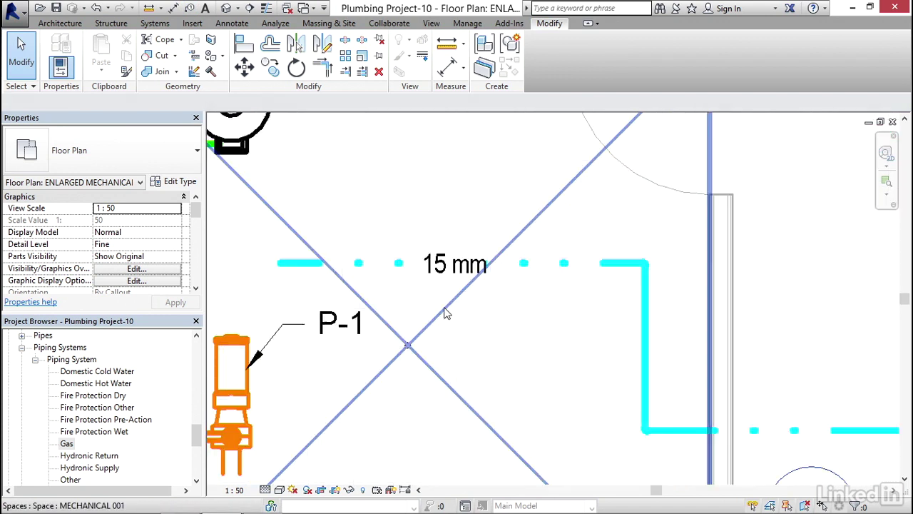
Open the 15 mm tag's M_Pipe Size Tag family for editing
{"action": "left_click", "coordinate": [446, 258]}
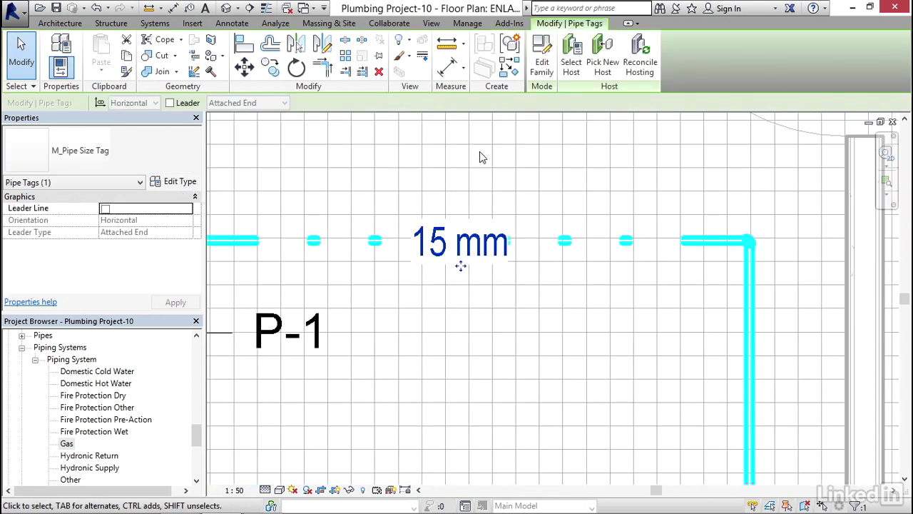
{"action": "left_click", "coordinate": [541, 68]}
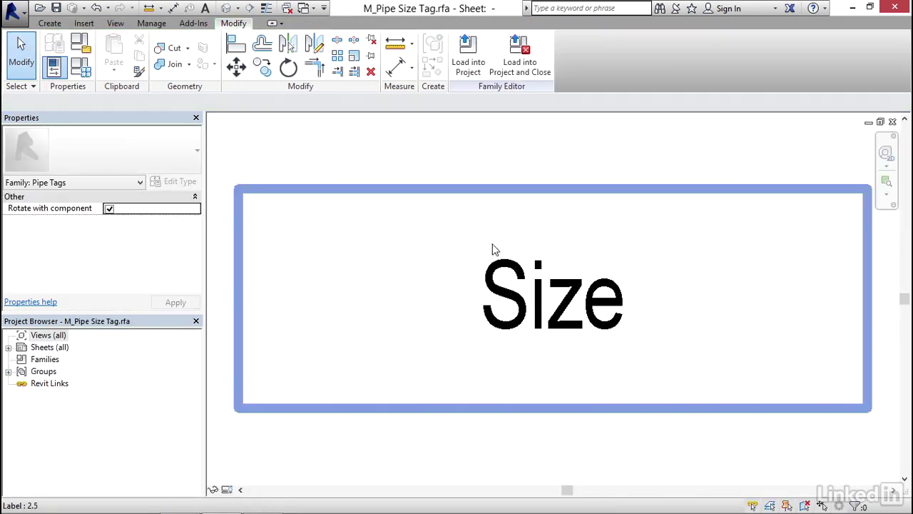
{"action": "middle_click_drag", "start_coordinate": [492, 249], "coordinate": [471, 247]}
Save a copy of the tag family, browsing to the Exercise Files Chapter-4 folder
{"action": "left_click", "coordinate": [16, 14]}
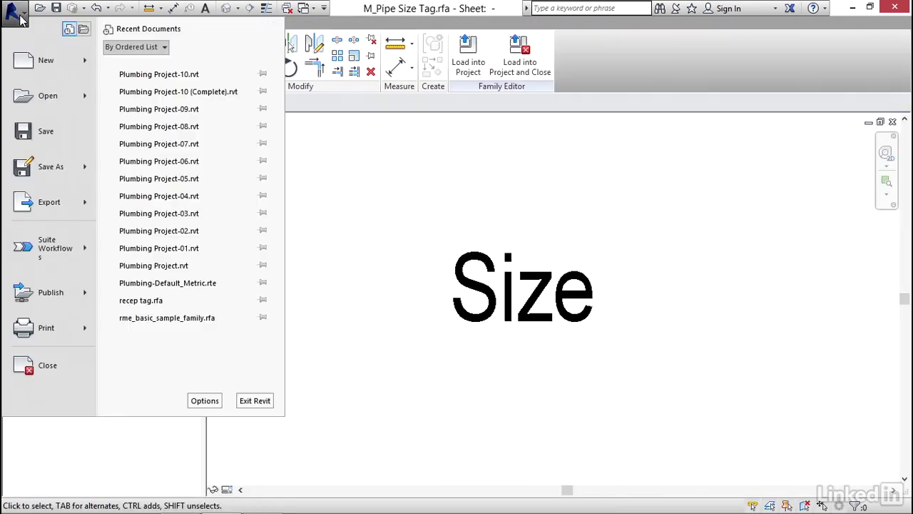
{"action": "mouse_move", "coordinate": [50, 166]}
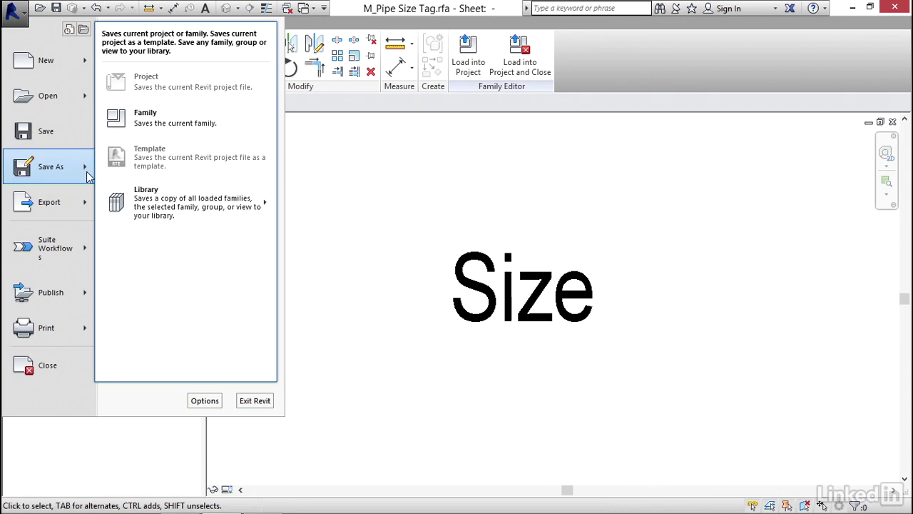
{"action": "left_click", "coordinate": [158, 123]}
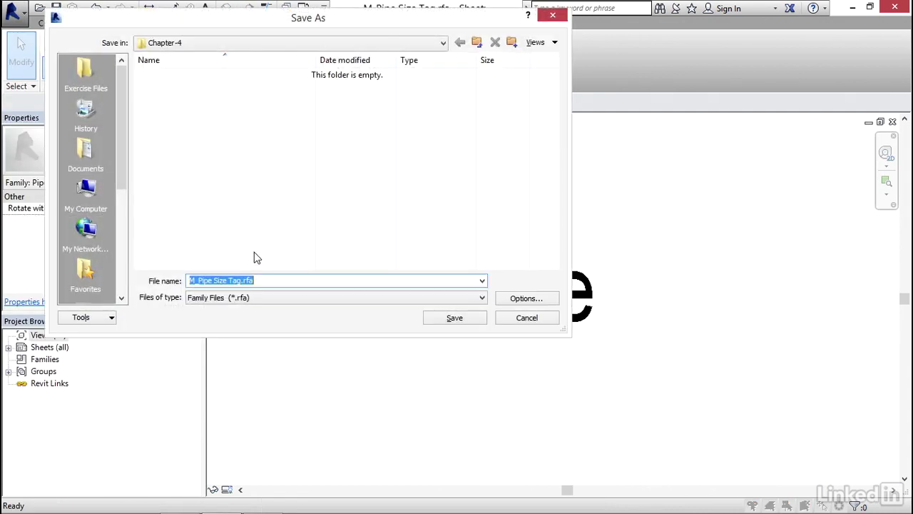
{"action": "left_click", "coordinate": [205, 43]}
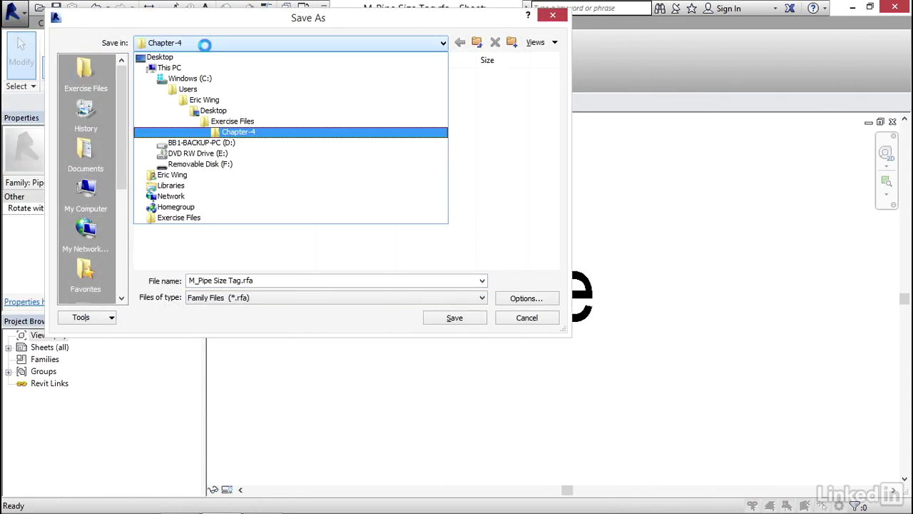
{"action": "left_click", "coordinate": [232, 122]}
{"action": "left_click", "coordinate": [169, 125]}
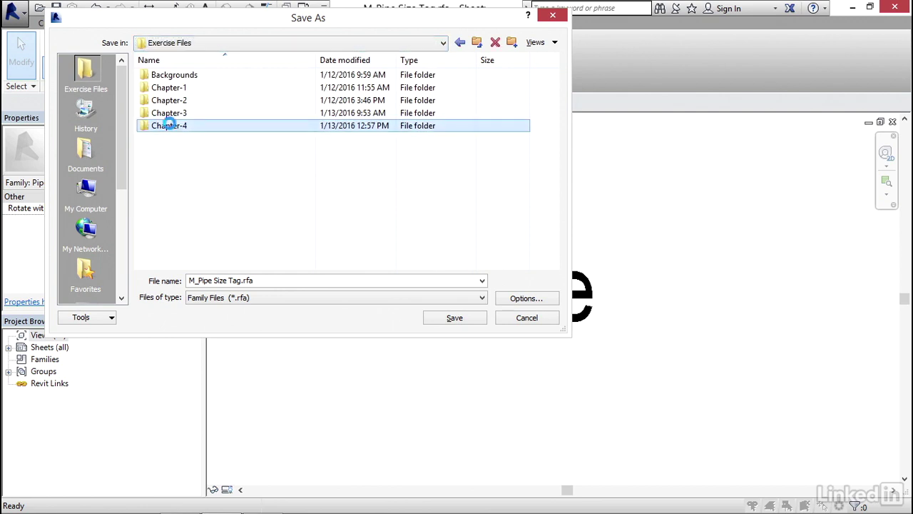
{"action": "double_click", "coordinate": [170, 125]}
Name the file M_Pipe System Tag.rfa, confirm the file save options, and save it
{"action": "double_click", "coordinate": [259, 280]}
{"action": "left_click", "coordinate": [263, 281]}
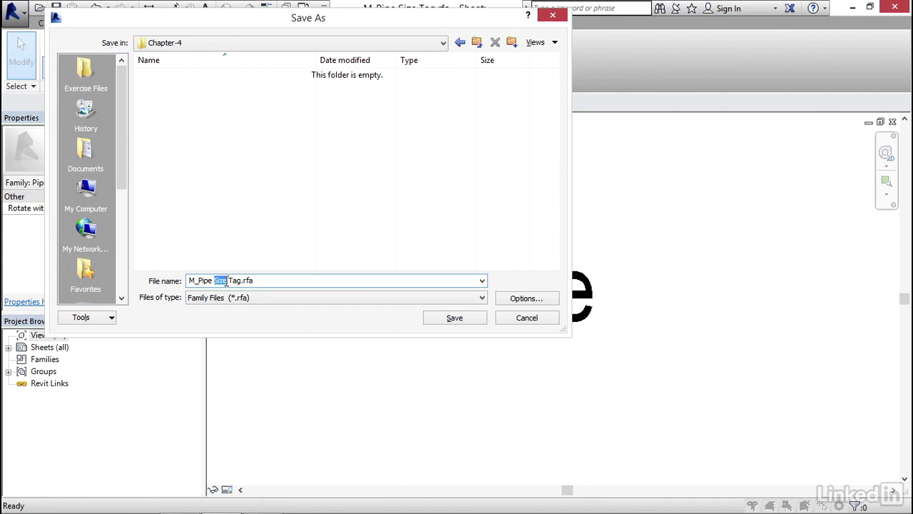
{"action": "type", "text": "System"}
{"action": "left_click", "coordinate": [521, 298]}
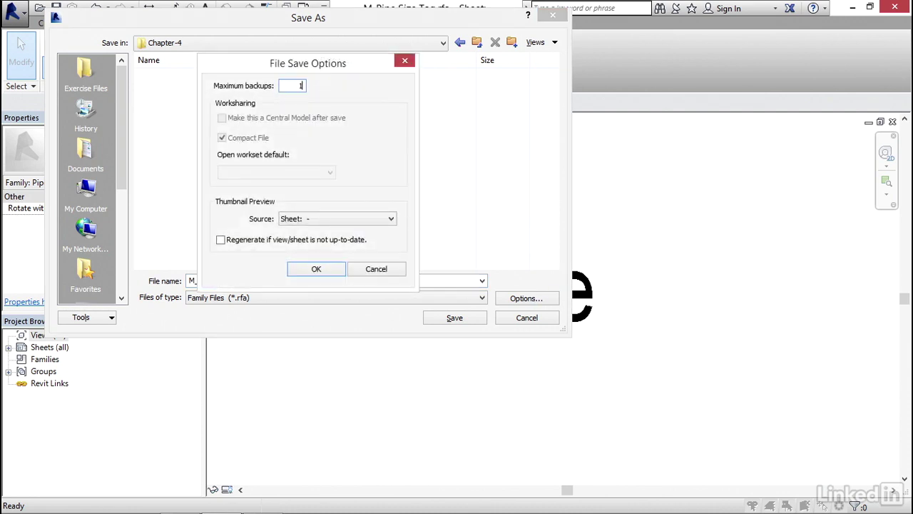
{"action": "left_click", "coordinate": [330, 271]}
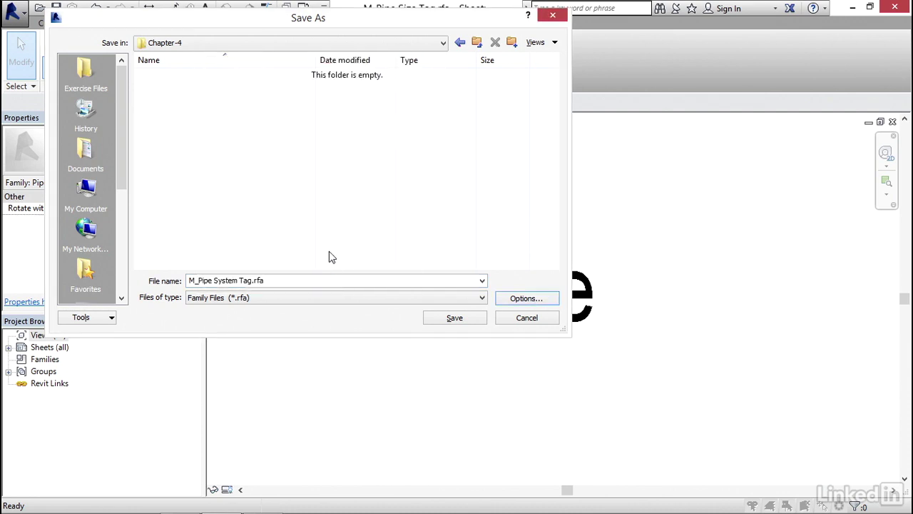
{"action": "left_click", "coordinate": [456, 317]}
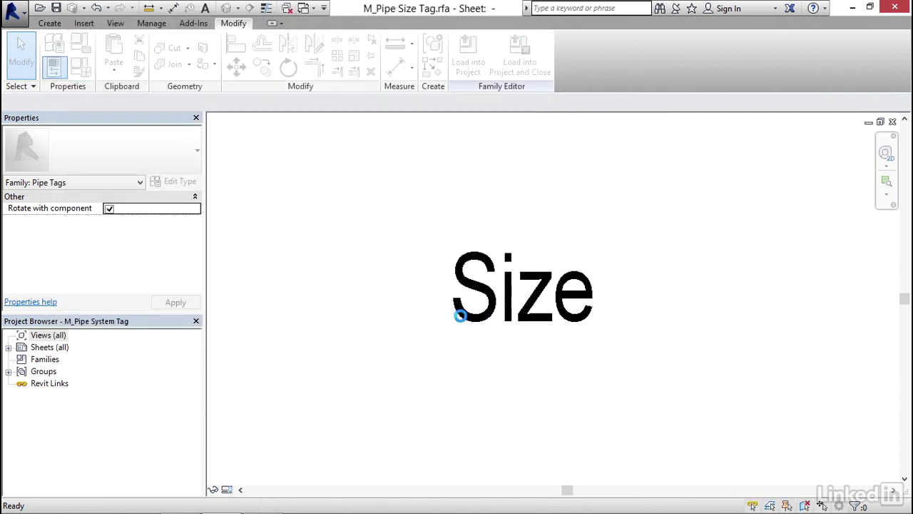
Replace the label's Size parameter with System Abbreviation
{"action": "left_click", "coordinate": [471, 266]}
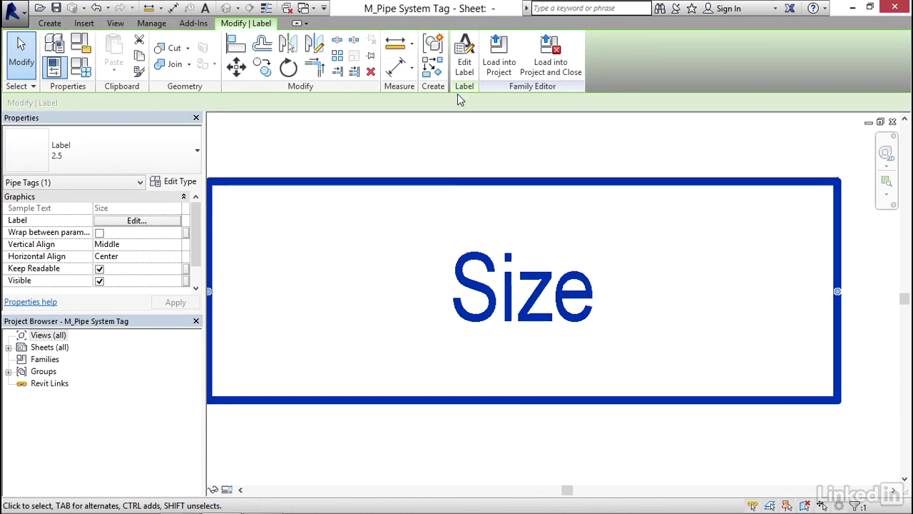
{"action": "left_click", "coordinate": [464, 66]}
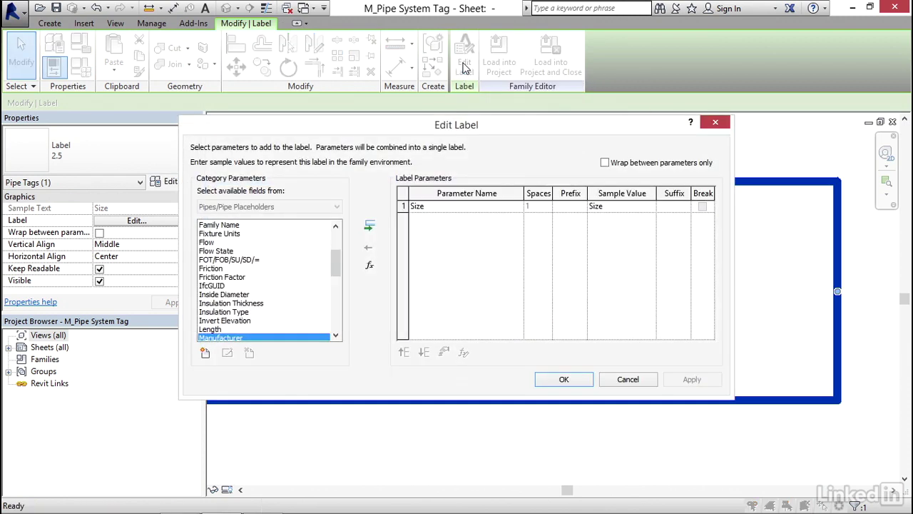
{"action": "left_click", "coordinate": [404, 206]}
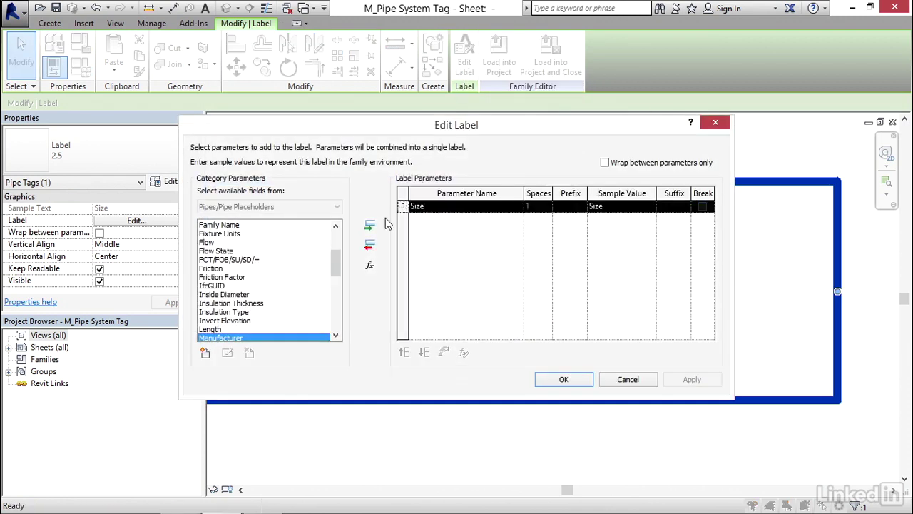
{"action": "left_click", "coordinate": [369, 246]}
{"action": "left_click_drag", "start_coordinate": [338, 262], "coordinate": [345, 312]}
{"action": "left_click", "coordinate": [253, 277]}
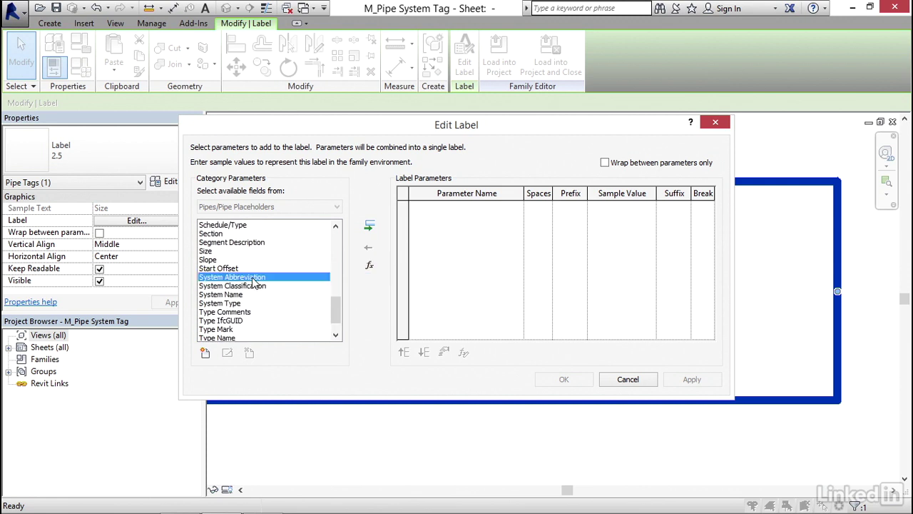
{"action": "left_click", "coordinate": [371, 226]}
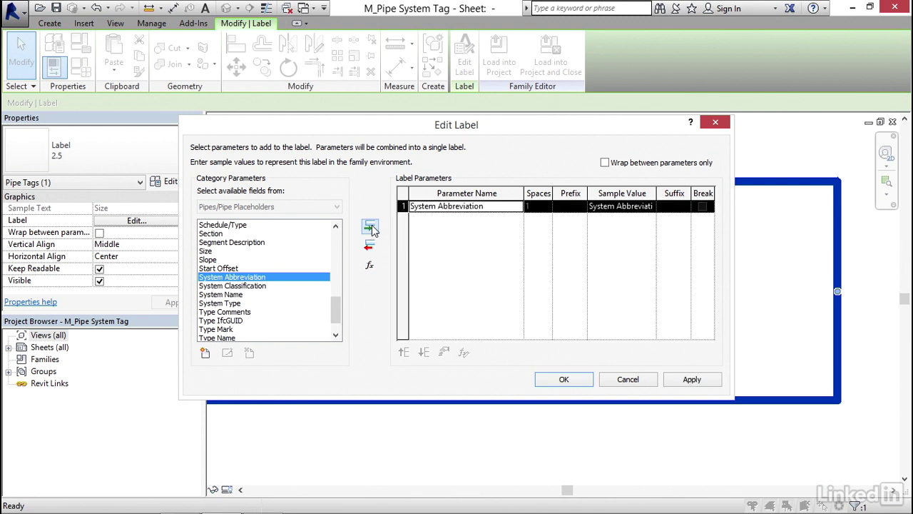
Set the label's sample value to GAS and load the tag into the plumbing project
{"action": "left_click", "coordinate": [593, 207]}
{"action": "left_click_drag", "start_coordinate": [591, 207], "coordinate": [671, 206]}
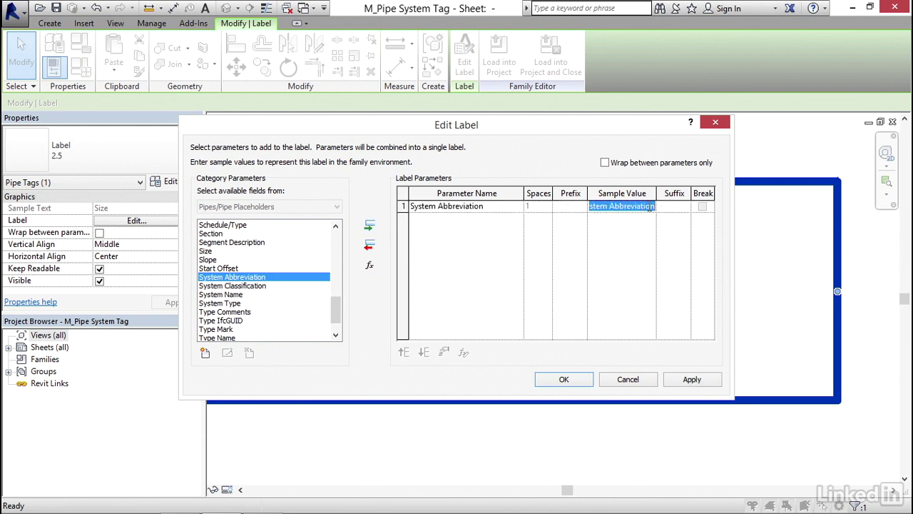
{"action": "type", "text": "GAS"}
{"action": "left_click", "coordinate": [562, 378]}
{"action": "left_click", "coordinate": [693, 204]}
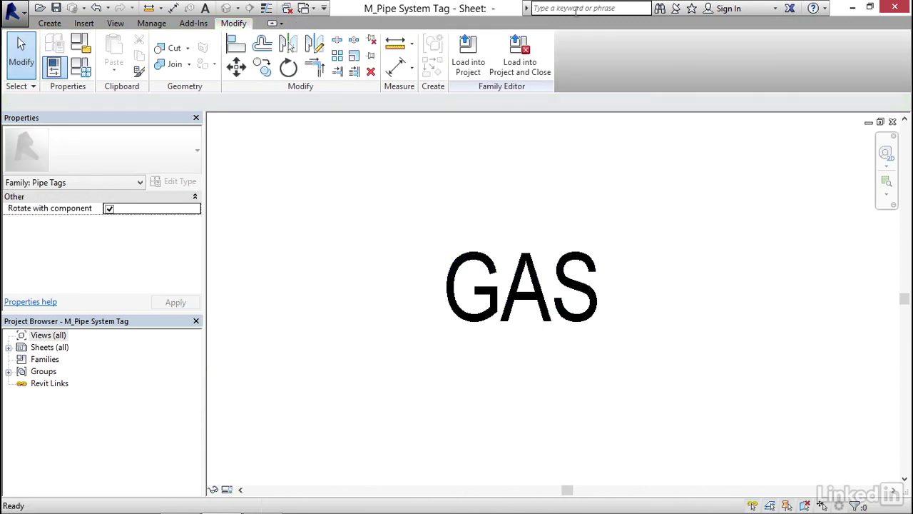
{"action": "left_click", "coordinate": [468, 53]}
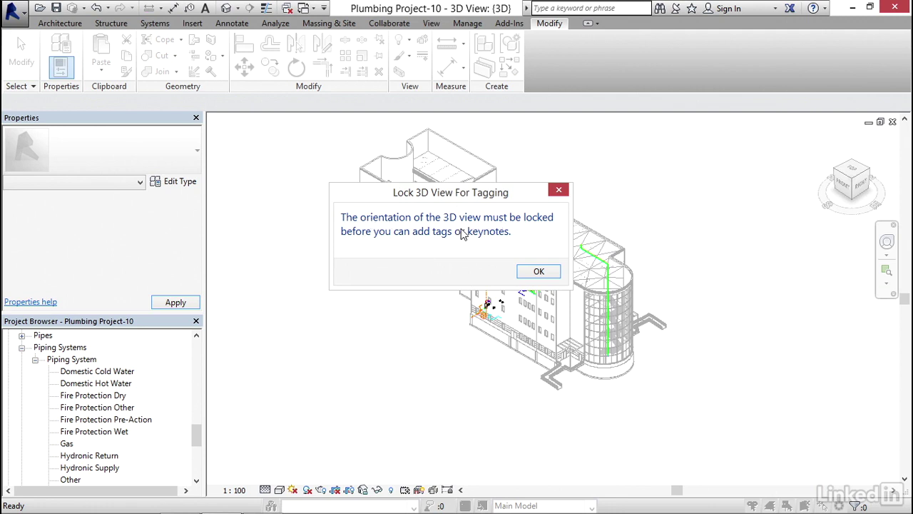
Dismiss the Lock 3D View For Tagging notice and scroll the Project Browser to the Plumbing floor plans
{"action": "left_click", "coordinate": [538, 271]}
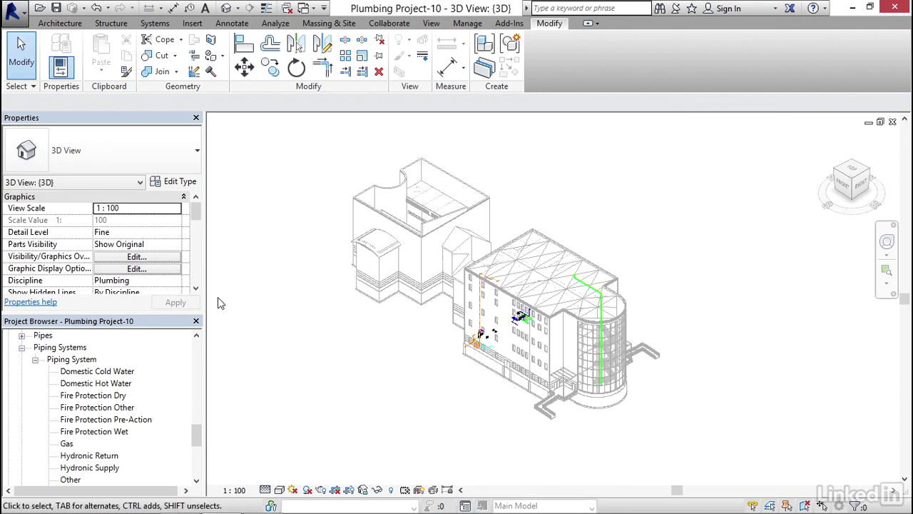
{"action": "left_click_drag", "start_coordinate": [196, 433], "coordinate": [196, 366]}
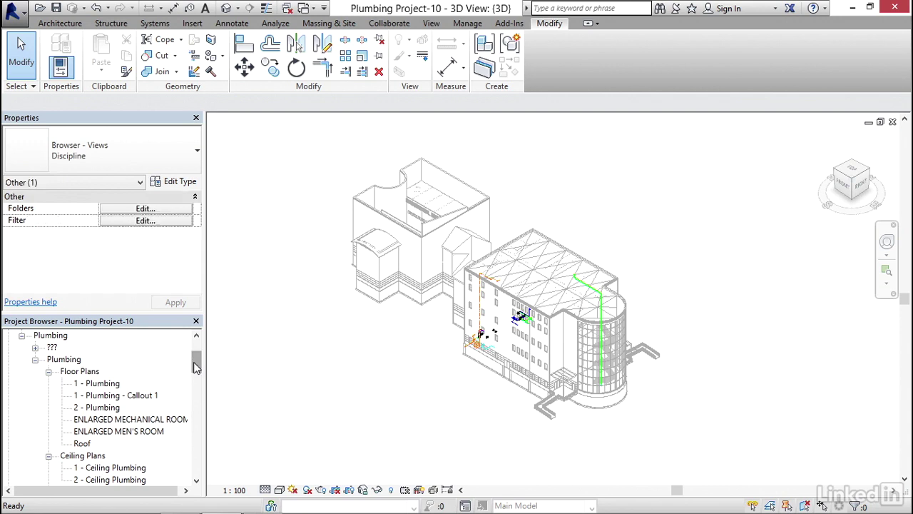
In the ENLARGED MECHANICAL ROOM plan, change the 15 mm pipe tag to M_Pipe System Tag
{"action": "double_click", "coordinate": [130, 419]}
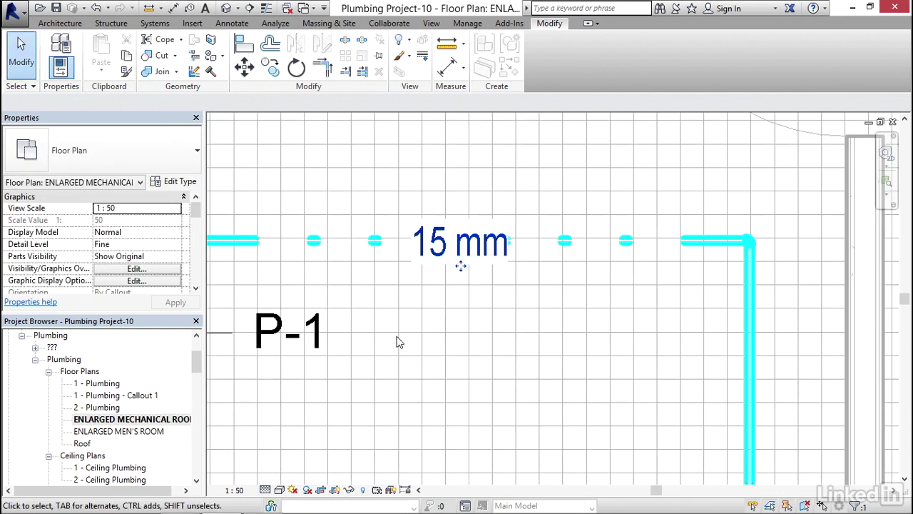
{"action": "scroll", "coordinate": [426, 352], "scroll_direction": "up", "scroll_amount": 1}
{"action": "left_click", "coordinate": [474, 257]}
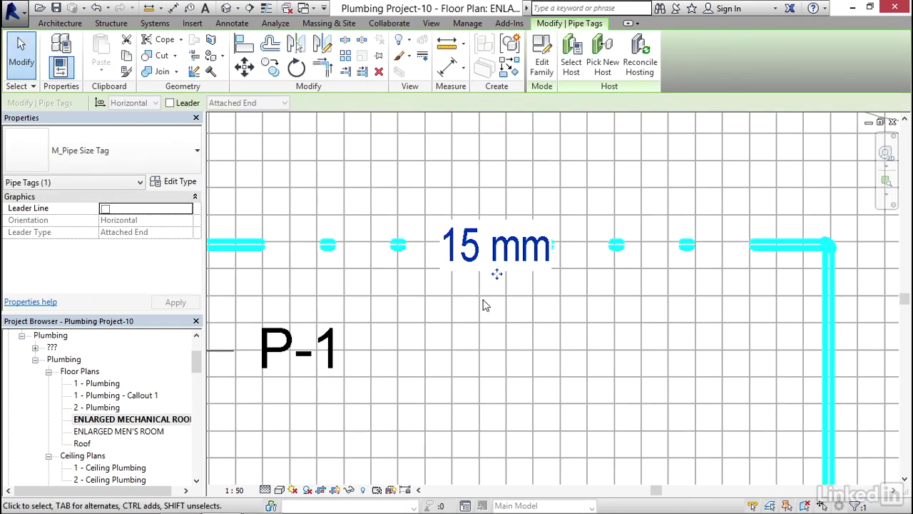
{"action": "left_click", "coordinate": [189, 161]}
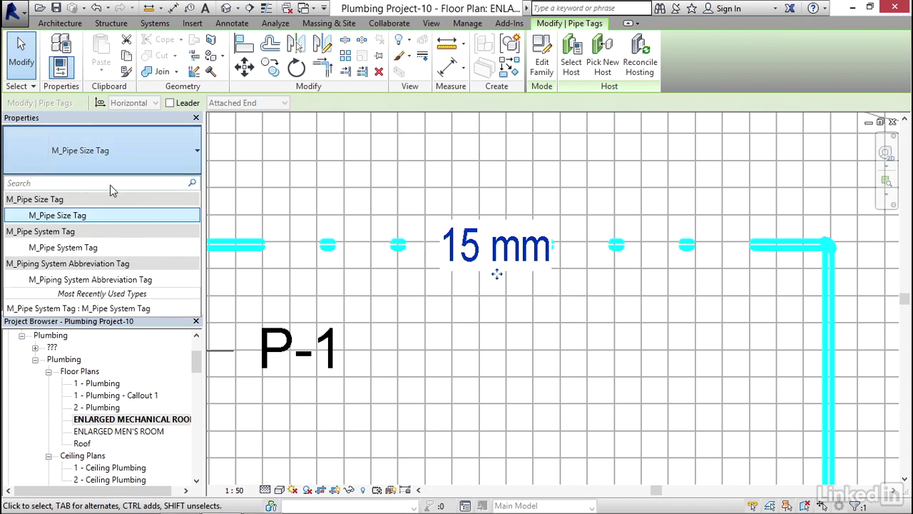
{"action": "left_click", "coordinate": [64, 247]}
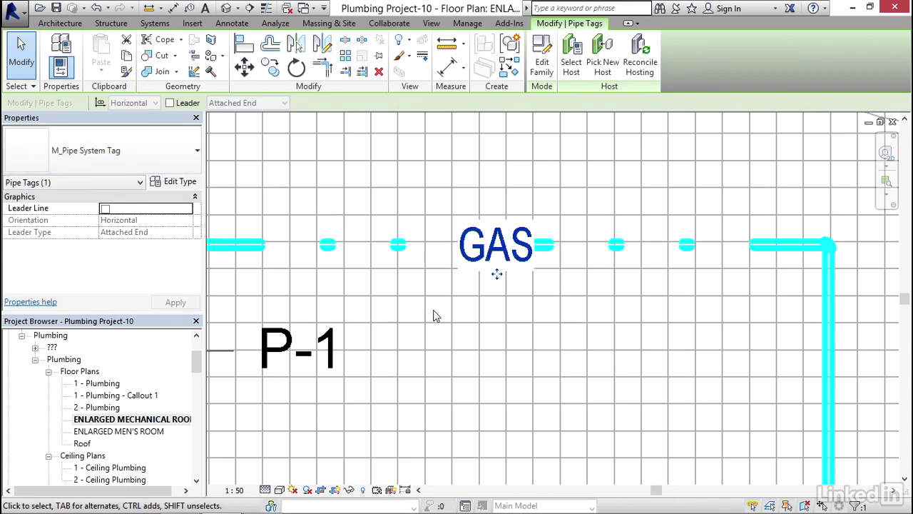
{"action": "left_click", "coordinate": [544, 312]}
{"action": "scroll", "coordinate": [557, 335], "scroll_direction": "down", "scroll_amount": 4}
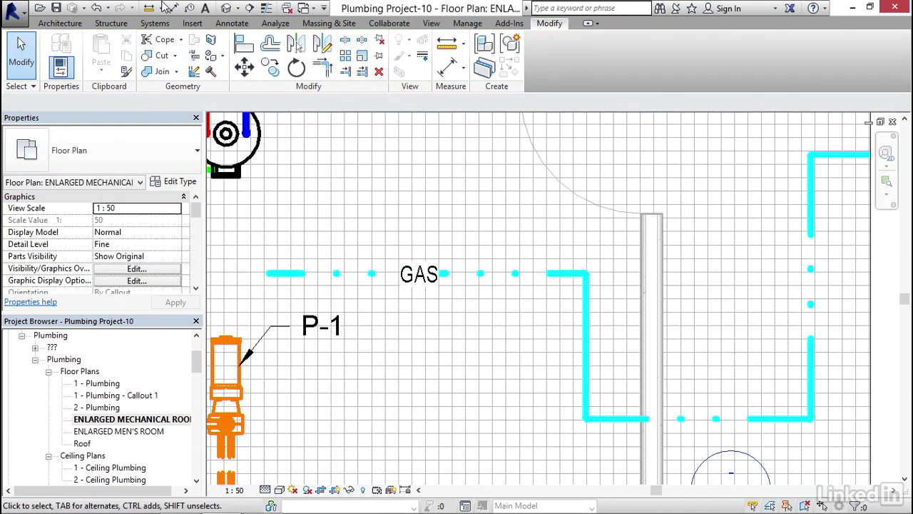
Make M_Pipe System Tag the loaded tag for the Pipes category in Tag by Category
{"action": "left_click", "coordinate": [189, 9]}
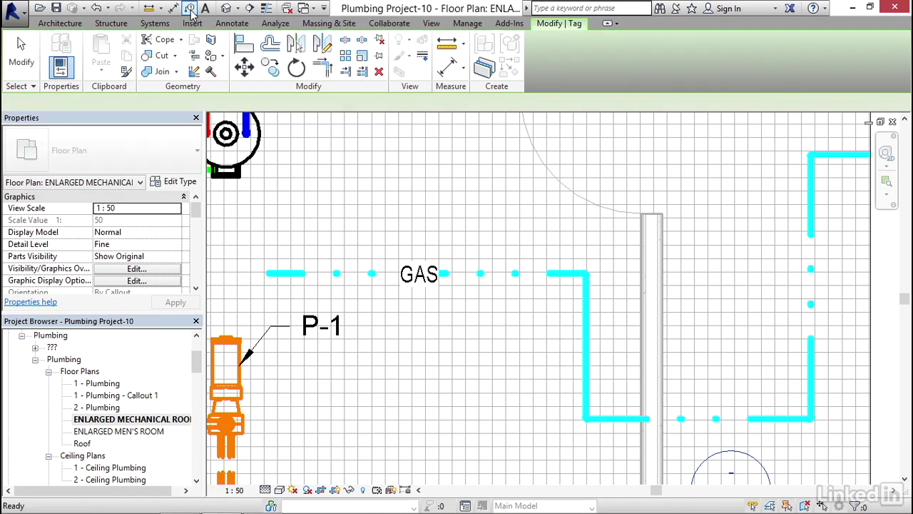
{"action": "left_click", "coordinate": [586, 336]}
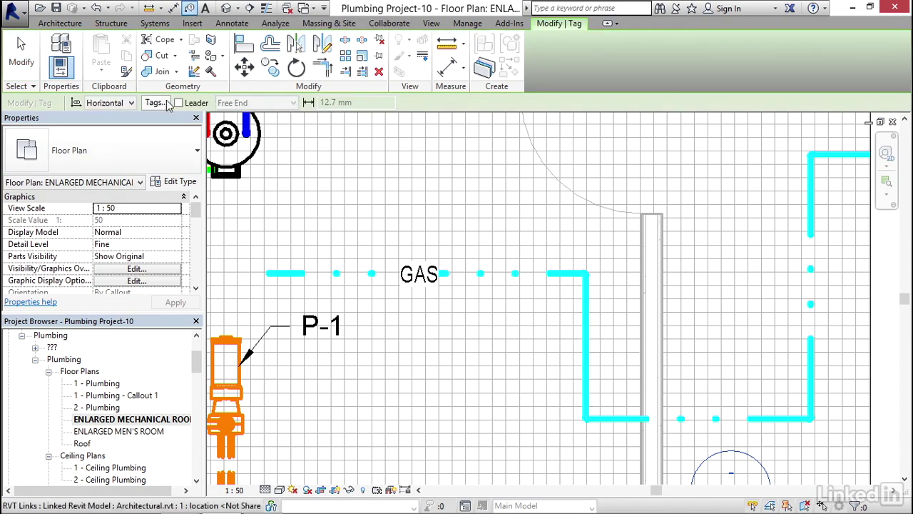
{"action": "left_click", "coordinate": [160, 105]}
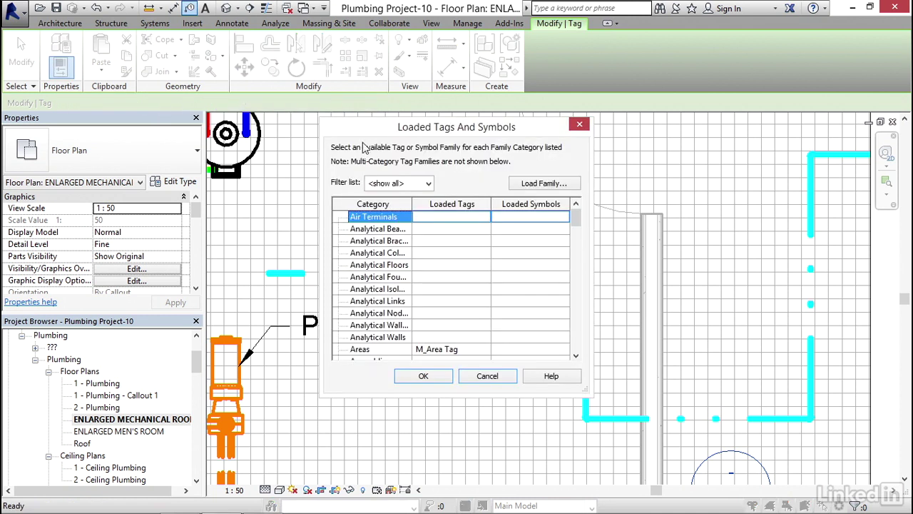
{"action": "left_click_drag", "start_coordinate": [575, 218], "coordinate": [576, 286]}
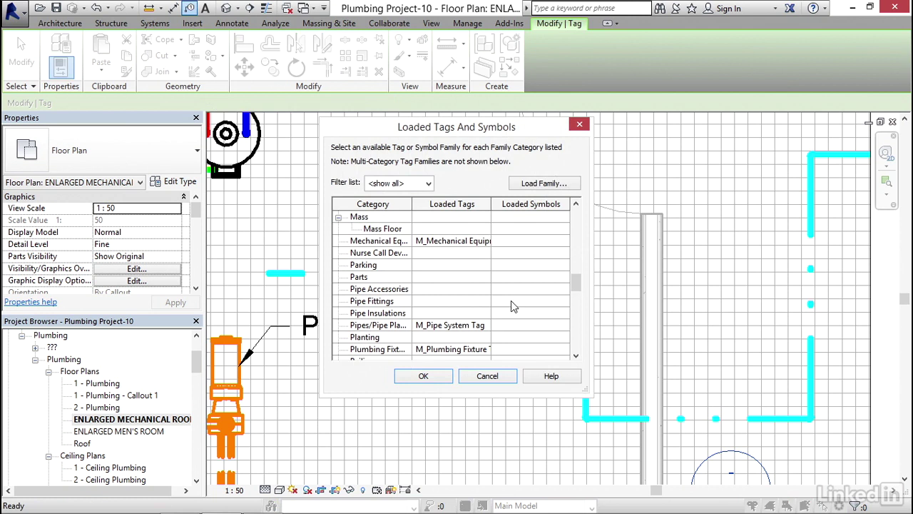
{"action": "left_click", "coordinate": [456, 330]}
{"action": "left_click", "coordinate": [485, 325]}
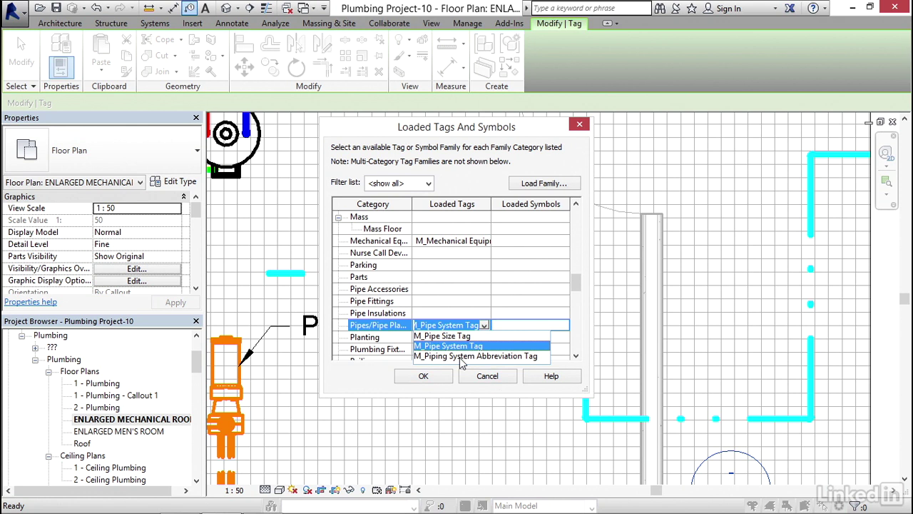
{"action": "left_click", "coordinate": [460, 356]}
{"action": "left_click", "coordinate": [423, 376]}
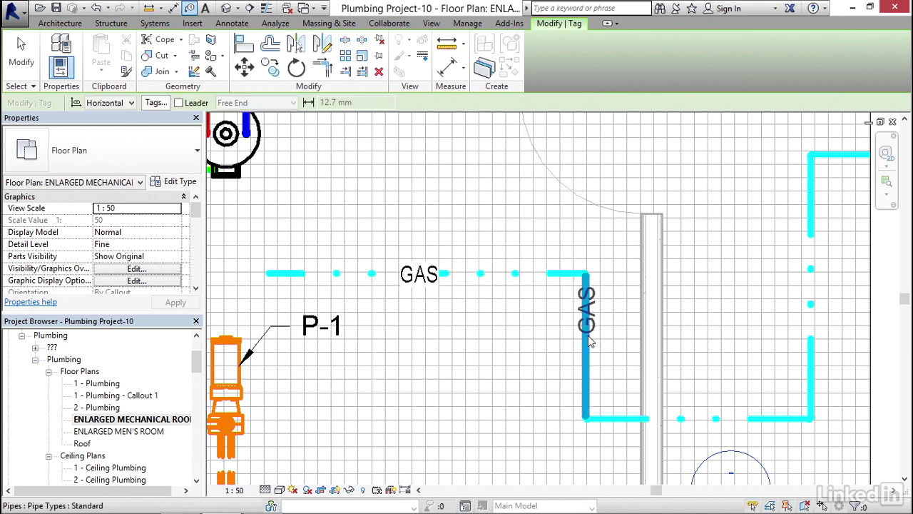
Tag the vertical cyan gas pipe with a GAS system tag
{"action": "left_click", "coordinate": [586, 375]}
{"action": "key", "text": "Escape"}
{"action": "scroll", "coordinate": [419, 254], "scroll_direction": "up", "scroll_amount": 3}
{"action": "scroll", "coordinate": [437, 245], "scroll_direction": "down", "scroll_amount": 6}
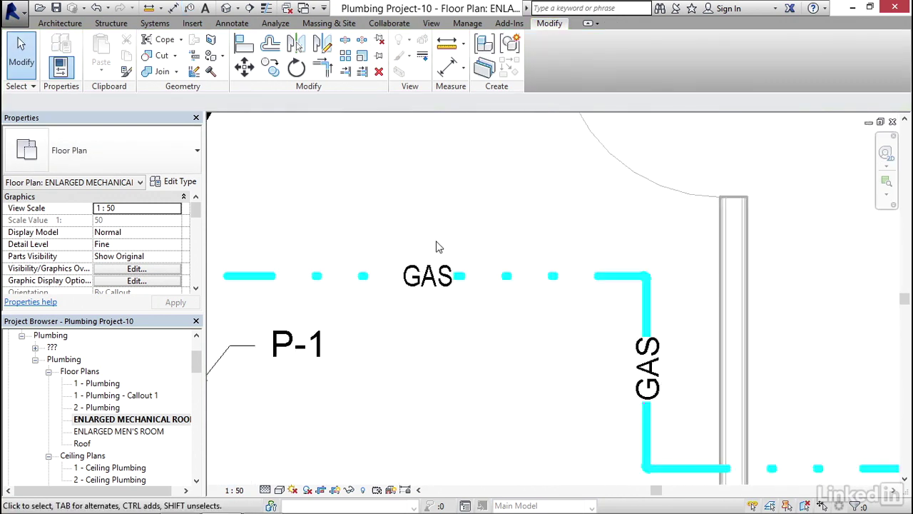